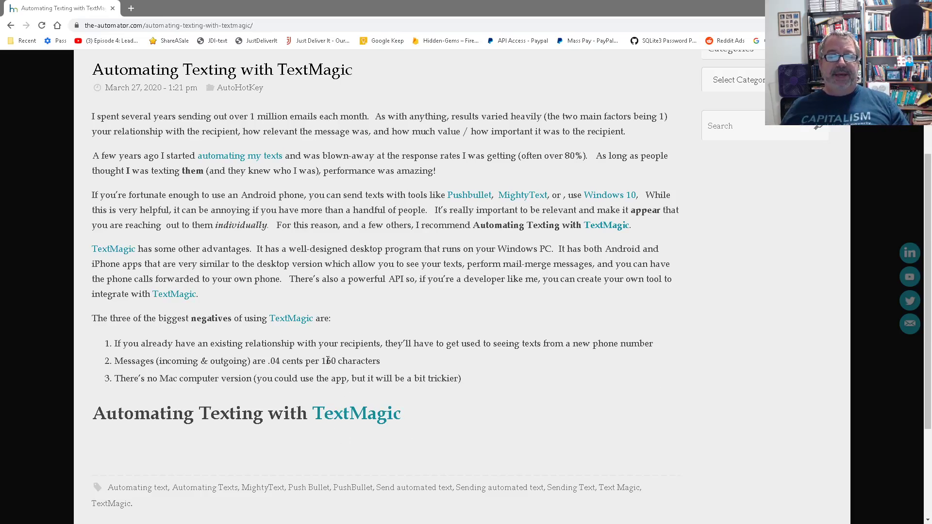
Highlight the 160-character limit in the article, then bring the renters spreadsheet forward in Excel.
{"action": "left_click_drag", "start_coordinate": [322, 360], "coordinate": [339, 360]}
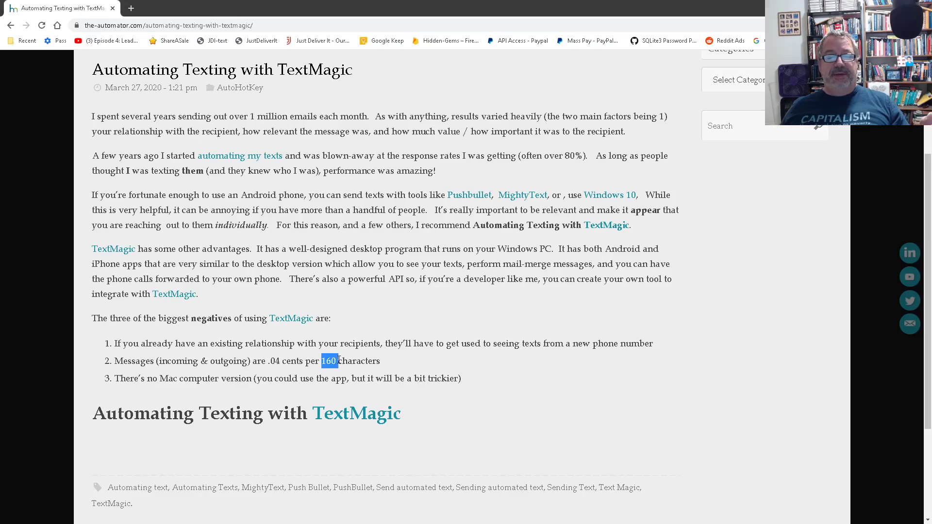
{"action": "left_click", "coordinate": [514, 362]}
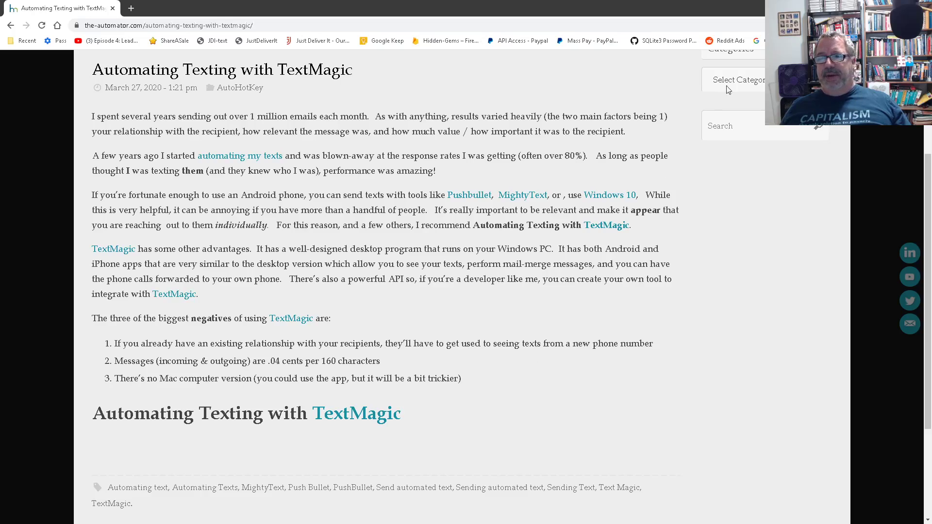
{"action": "key", "text": "alt+Tab"}
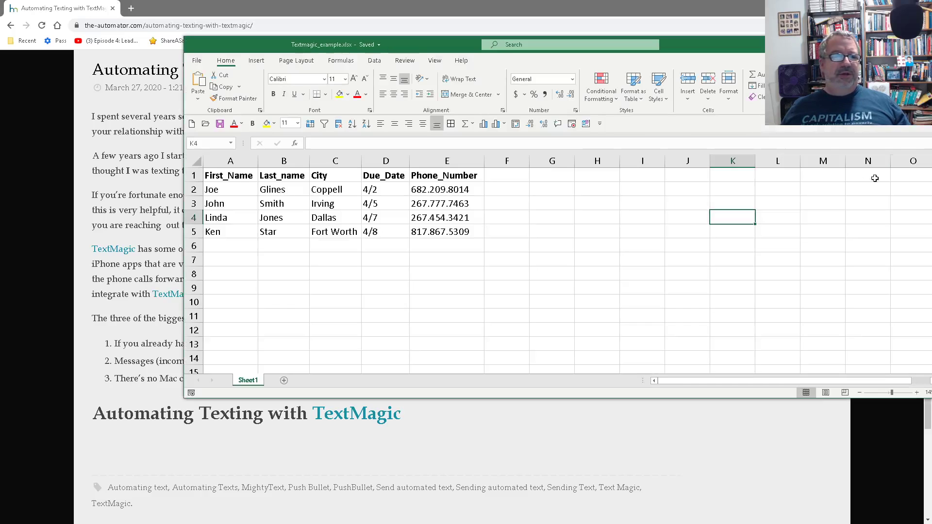
{"action": "left_click", "coordinate": [625, 283]}
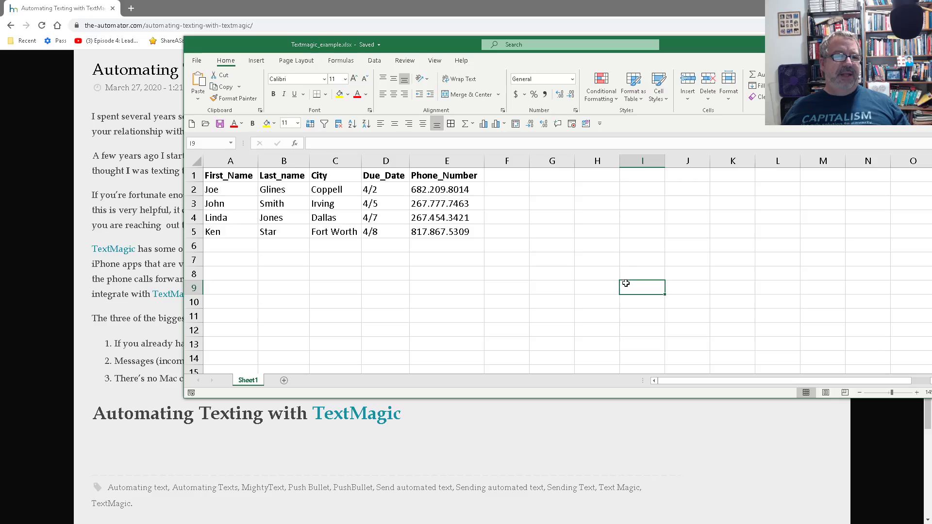
{"action": "left_click", "coordinate": [245, 190]}
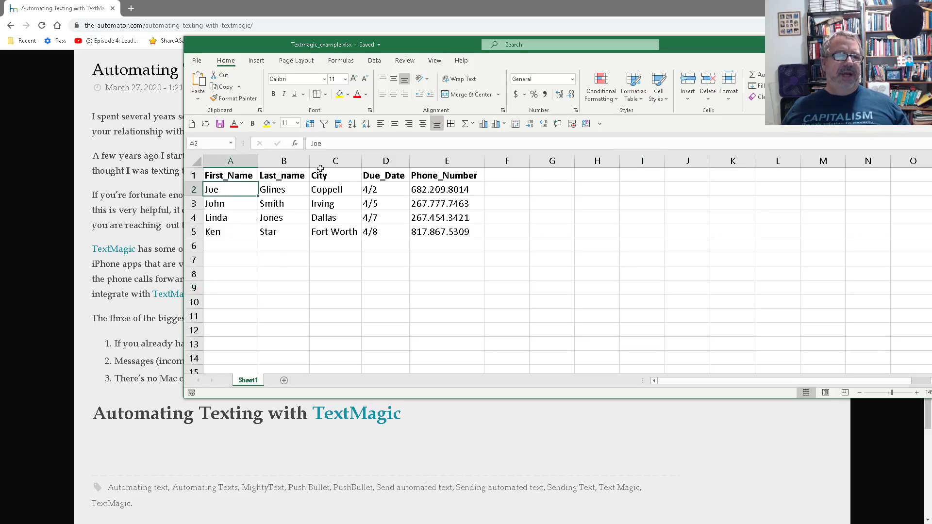
Point out the City, Due_Date and Phone_Number columns, then clip A1:E5 as a pinned snapshot.
{"action": "left_click", "coordinate": [341, 175]}
{"action": "left_click", "coordinate": [383, 176]}
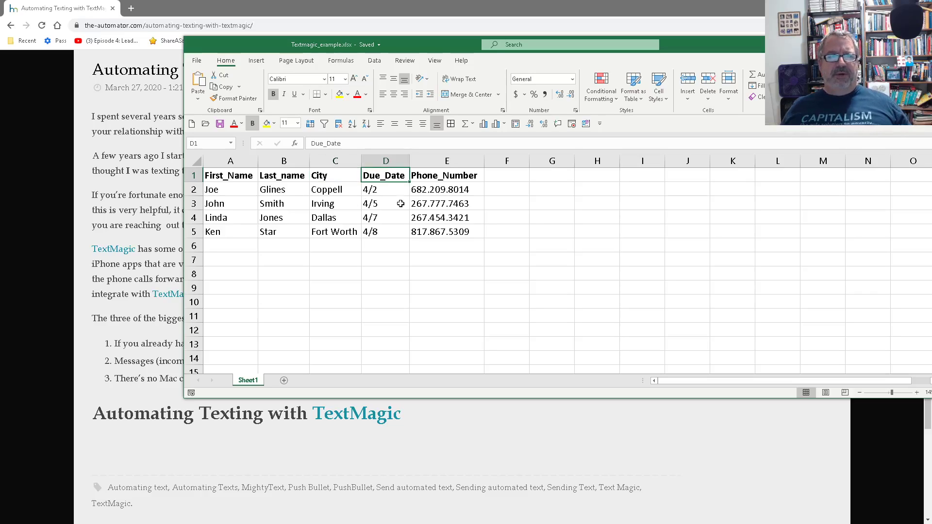
{"action": "left_click_drag", "start_coordinate": [440, 190], "coordinate": [455, 232]}
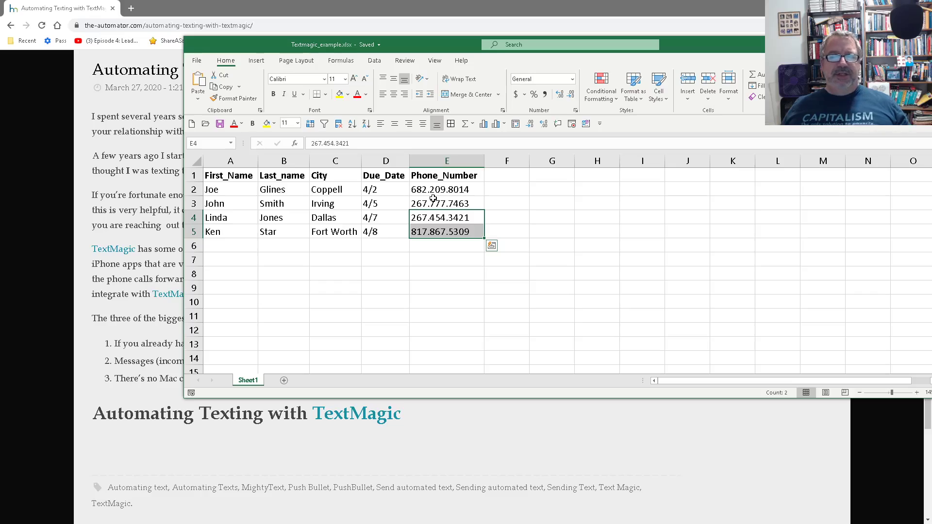
{"action": "left_click", "coordinate": [437, 203]}
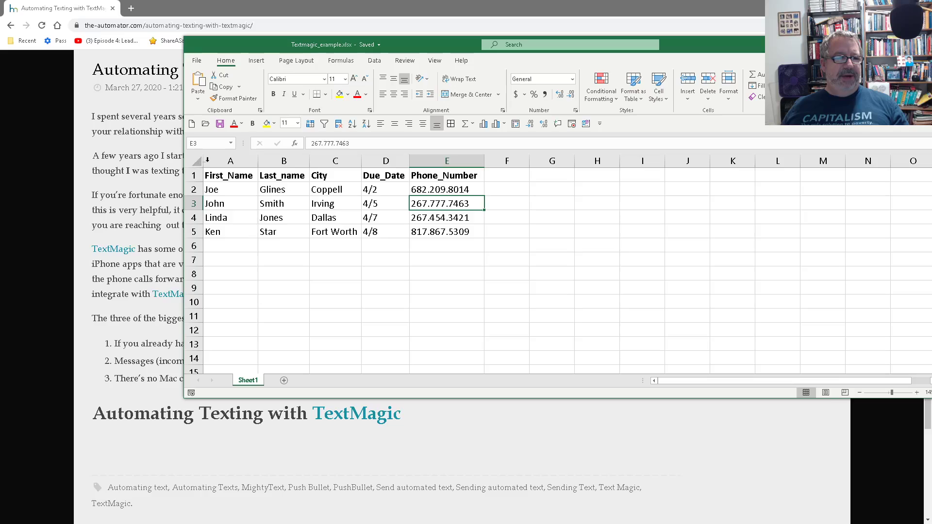
{"action": "left_click_drag", "start_coordinate": [201, 163], "coordinate": [492, 246]}
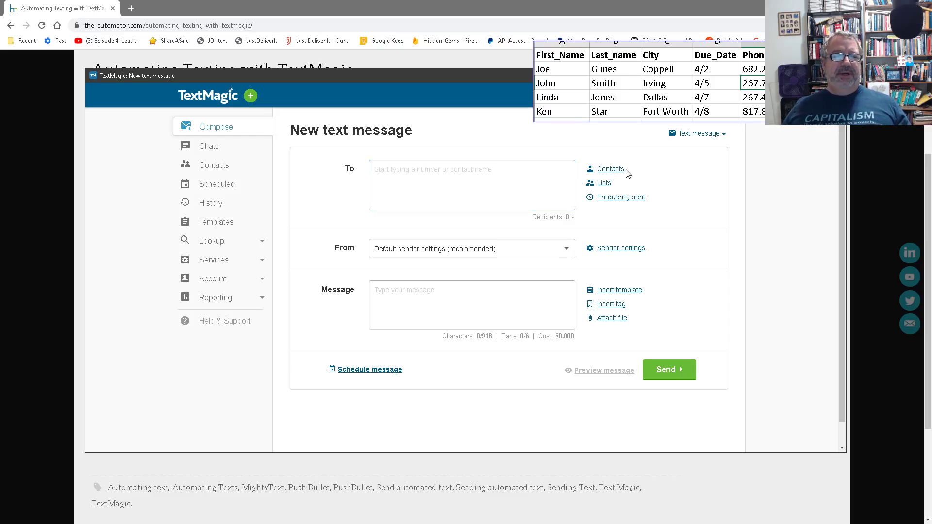
Start a contact import from Lists and choose Textmagic_example.xlsx from the Desktop as the upload file.
{"action": "left_click", "coordinate": [603, 183]}
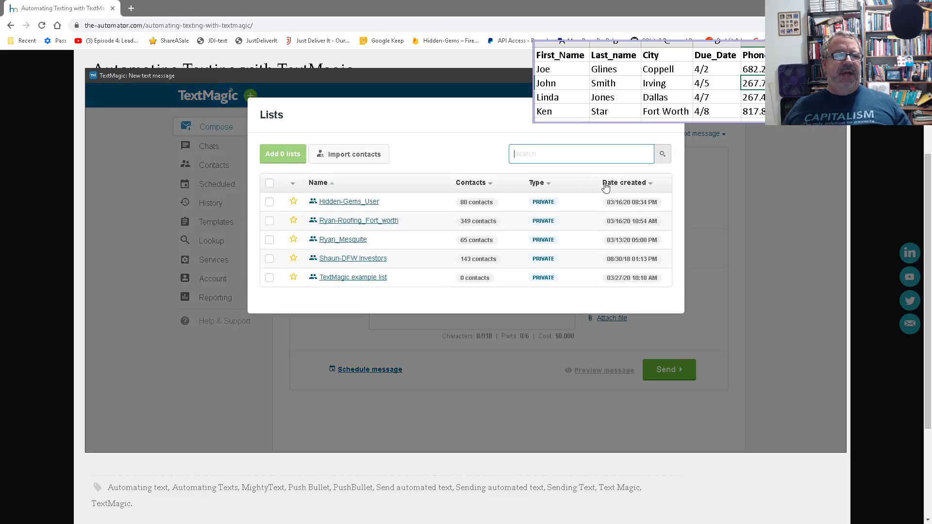
{"action": "left_click", "coordinate": [348, 160]}
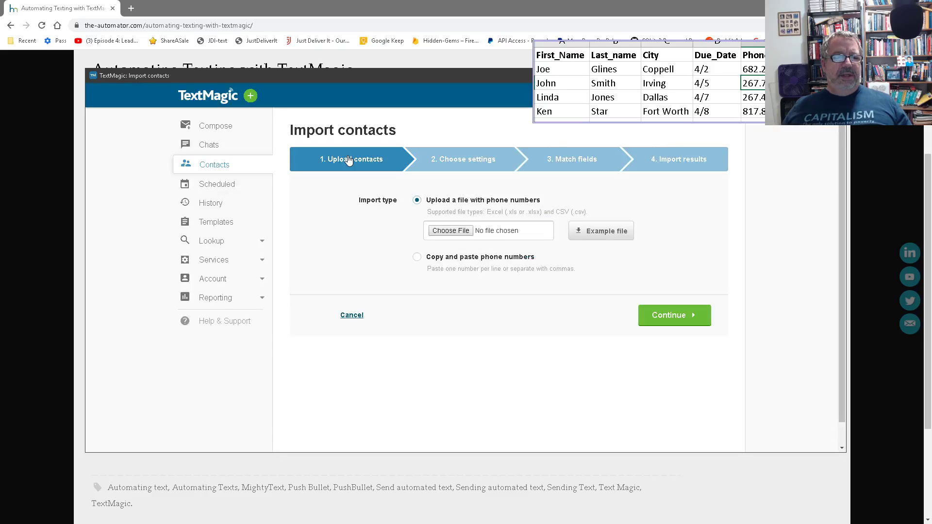
{"action": "left_click", "coordinate": [465, 231]}
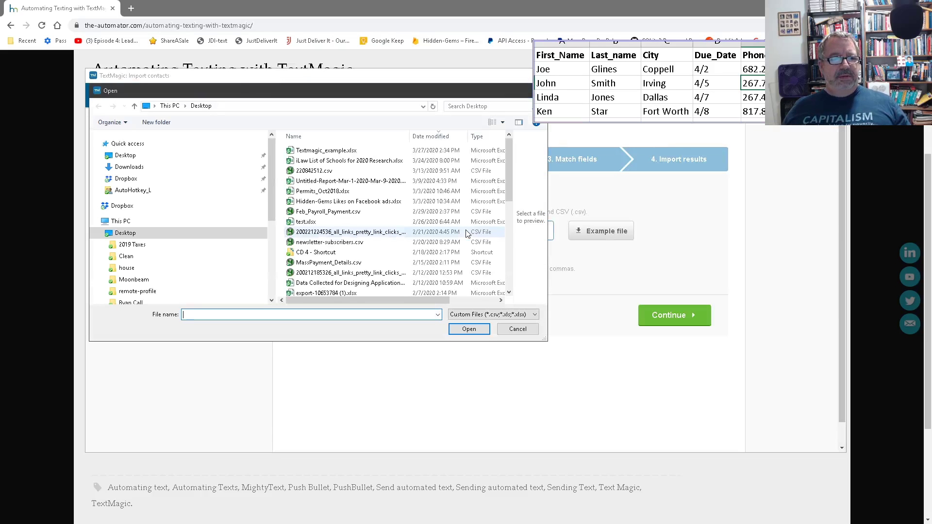
{"action": "left_click", "coordinate": [299, 150]}
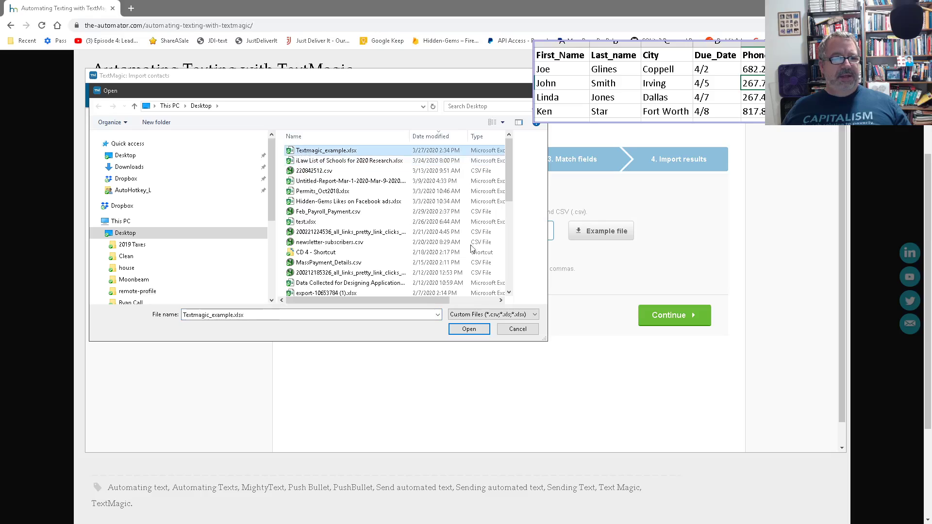
{"action": "left_click", "coordinate": [469, 329]}
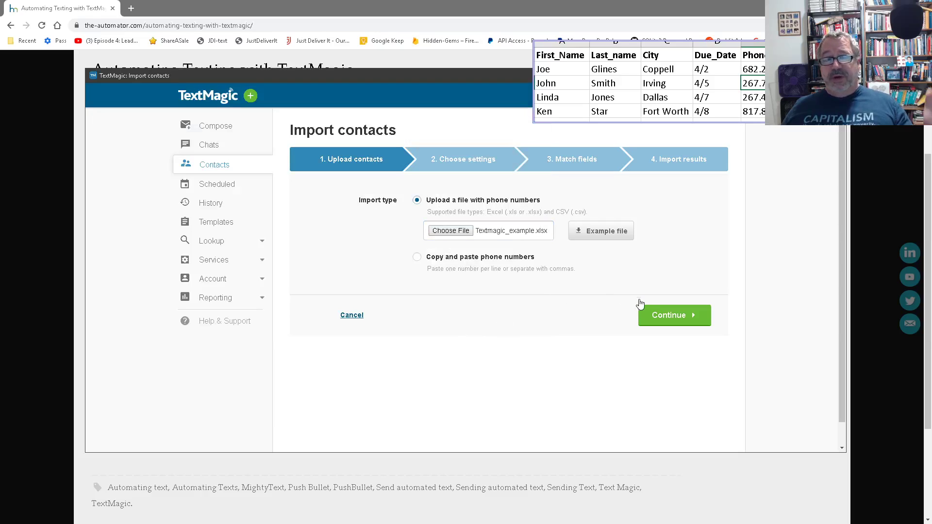
Keep United States as the numbers' country and exclude the header row from the import.
{"action": "left_click", "coordinate": [676, 317]}
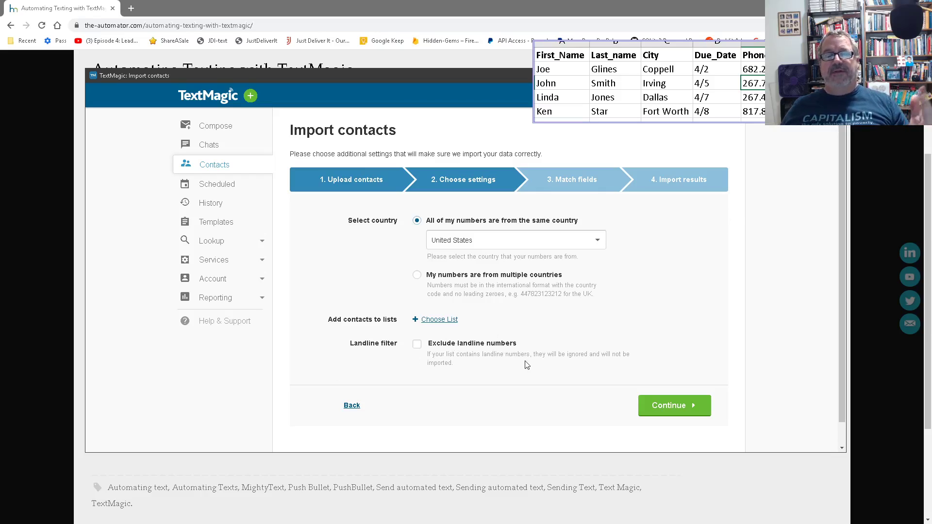
{"action": "left_click", "coordinate": [692, 409]}
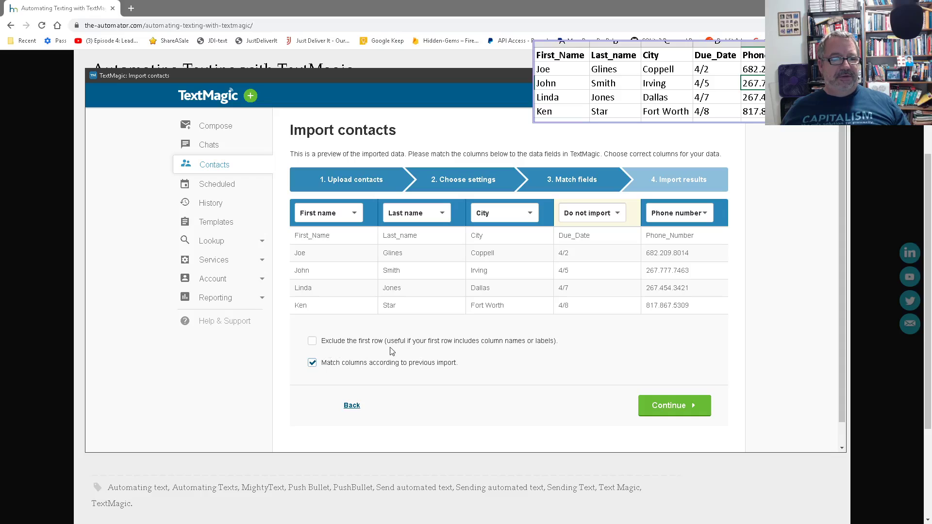
{"action": "left_click", "coordinate": [312, 341]}
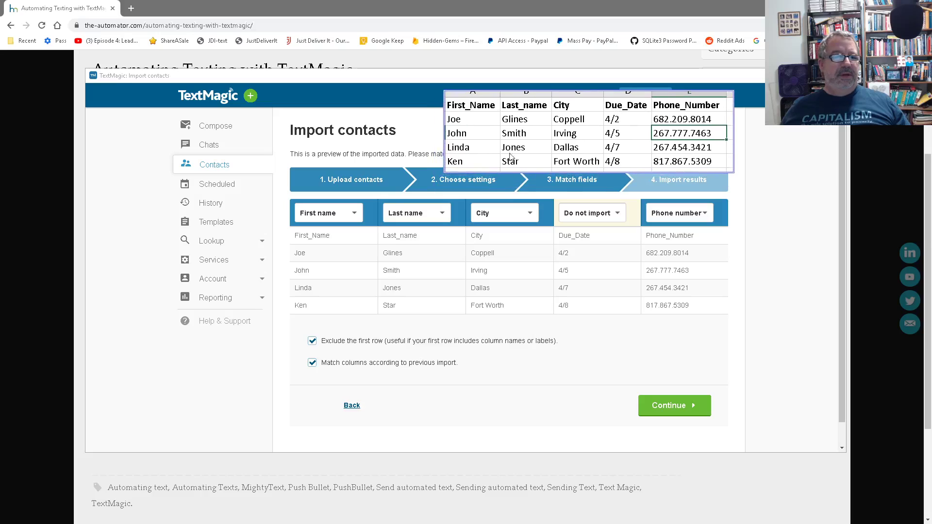
Browse the available field choices for the First_Name column, then close the list.
{"action": "left_click", "coordinate": [331, 217]}
{"action": "scroll", "coordinate": [359, 272], "scroll_direction": "down", "scroll_amount": 2}
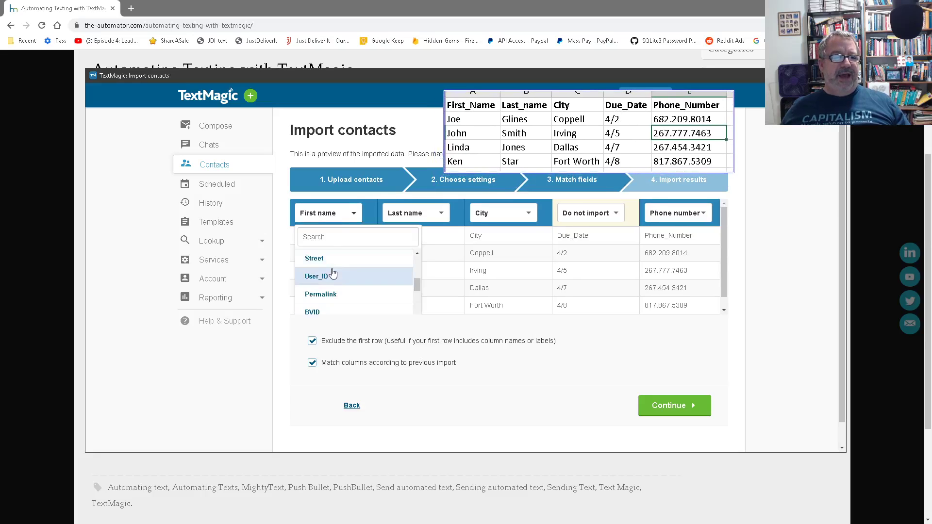
{"action": "scroll", "coordinate": [362, 254], "scroll_direction": "up", "scroll_amount": 1}
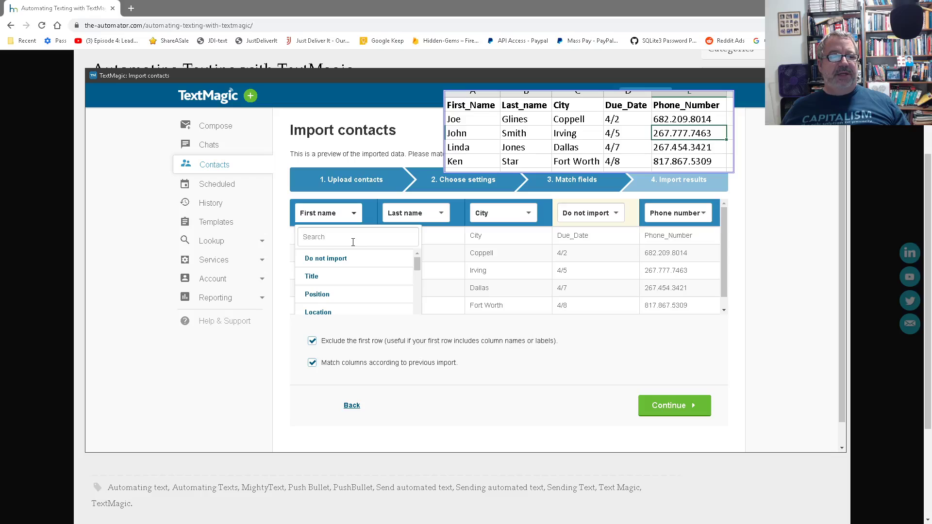
{"action": "left_click", "coordinate": [339, 220]}
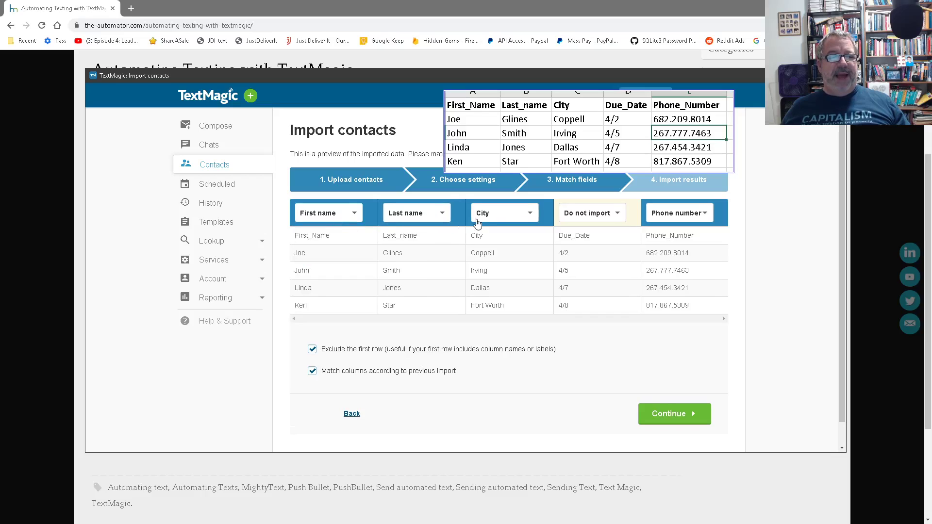
Open the Due_Date column's 'Do not import' field choices and scroll to the bottom.
{"action": "left_click", "coordinate": [606, 221]}
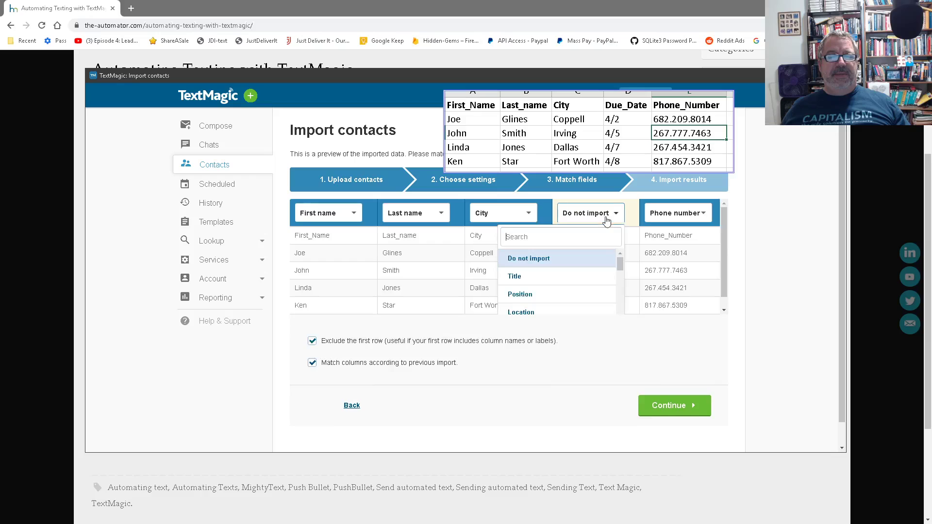
{"action": "left_click_drag", "start_coordinate": [619, 263], "coordinate": [626, 320]}
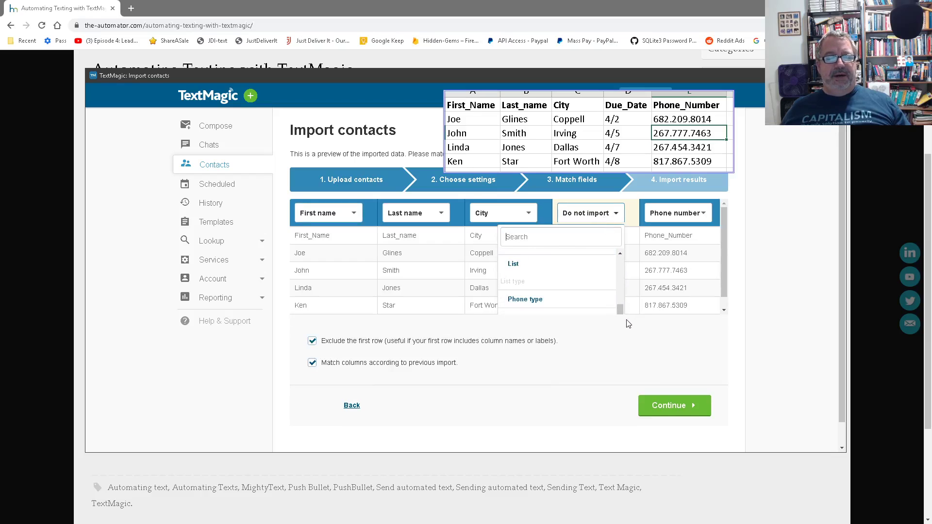
{"action": "scroll", "coordinate": [680, 300], "scroll_direction": "down", "scroll_amount": 1}
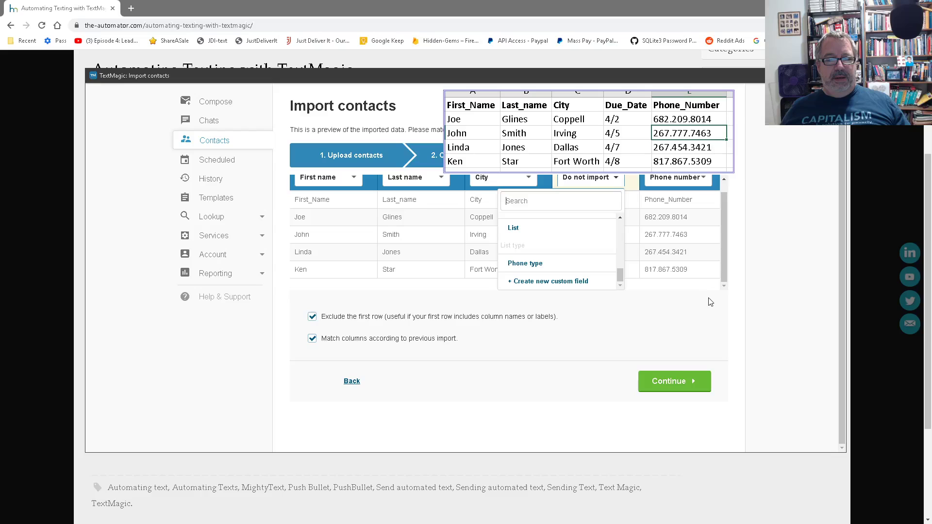
Create a custom field named Due_Date for the Due_Date column and move the spreadsheet snapshot aside.
{"action": "left_click", "coordinate": [562, 282]}
{"action": "type", "text": "D"}
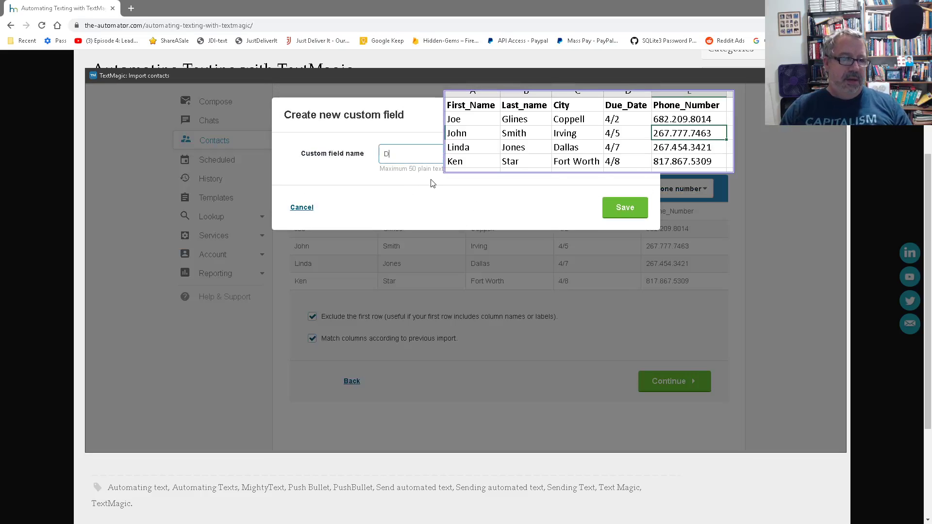
{"action": "type", "text": "ue_Date"}
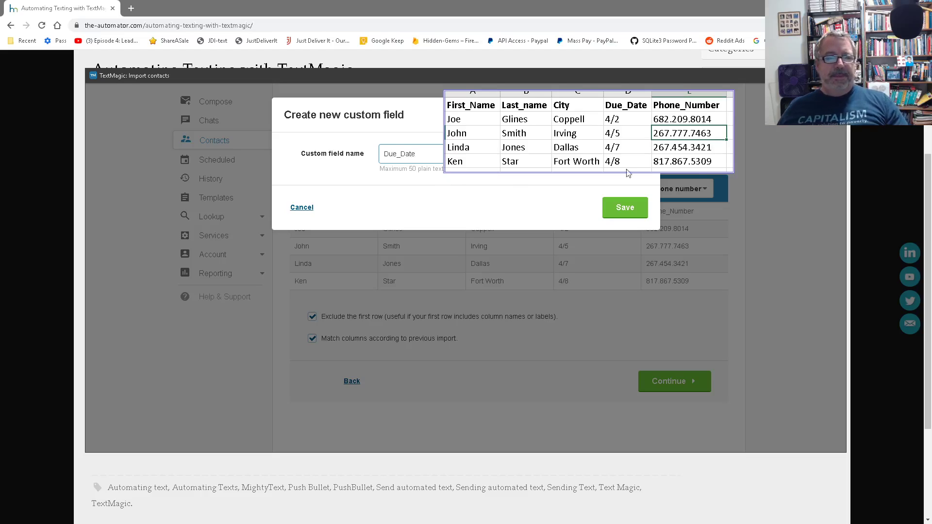
{"action": "left_click", "coordinate": [626, 208]}
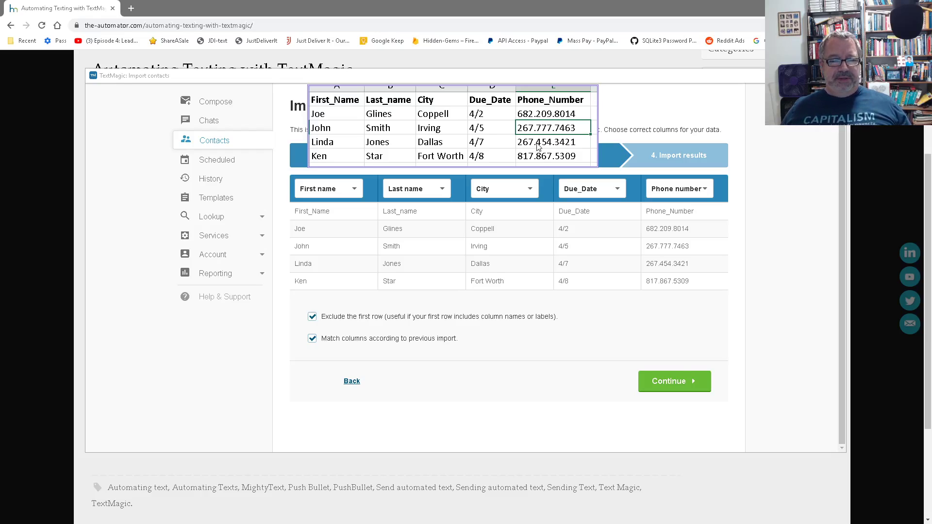
{"action": "left_click_drag", "start_coordinate": [519, 150], "coordinate": [818, 102]}
Run the import of the four mapped contacts into Import-27-03-20 and finish it.
{"action": "left_click", "coordinate": [673, 379]}
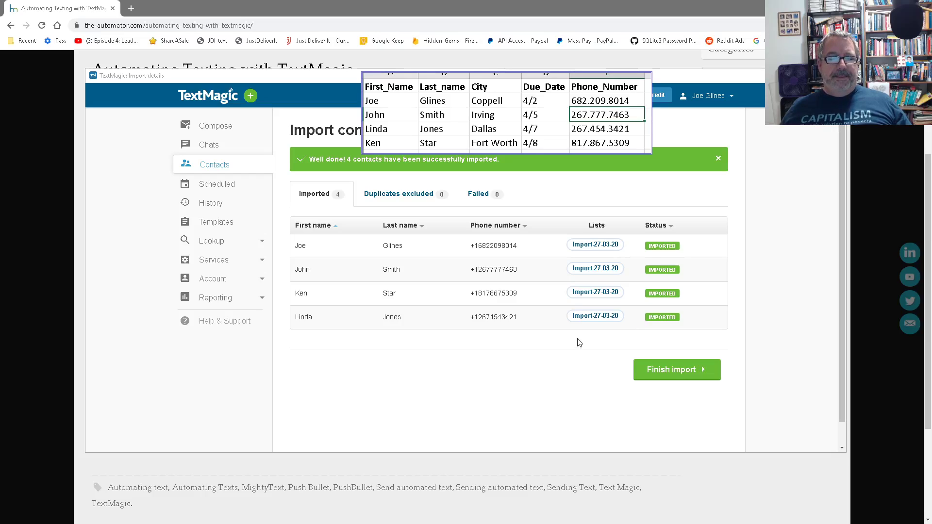
{"action": "left_click", "coordinate": [677, 371]}
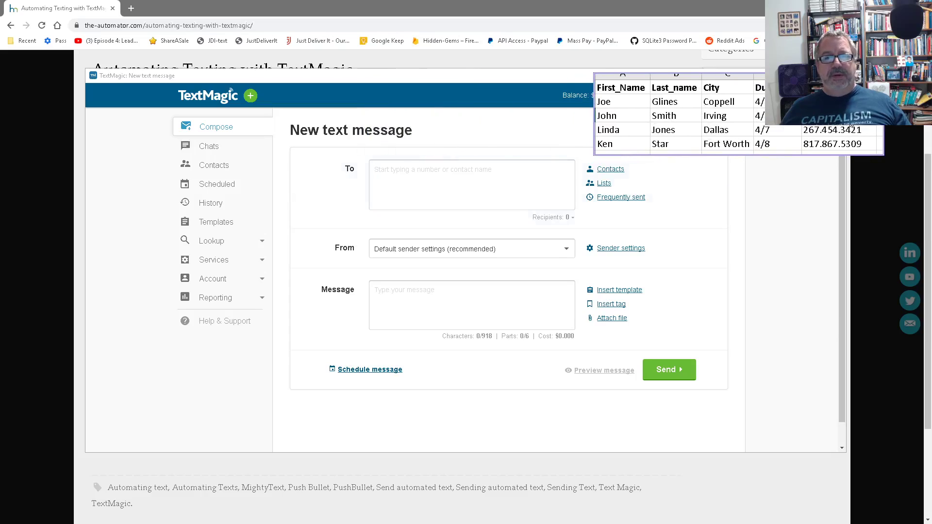
Try adding the TextMagic example list as recipients from the saved contact lists.
{"action": "left_click", "coordinate": [477, 190]}
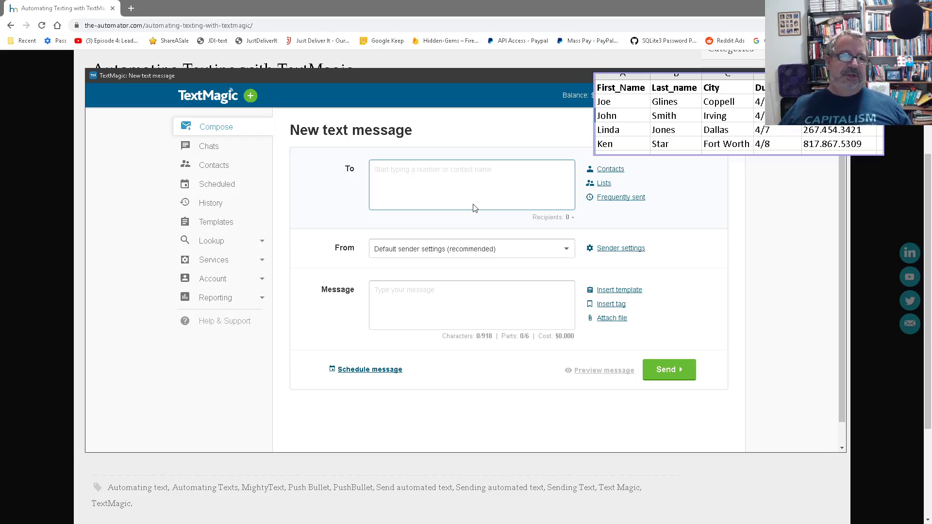
{"action": "left_click", "coordinate": [468, 205]}
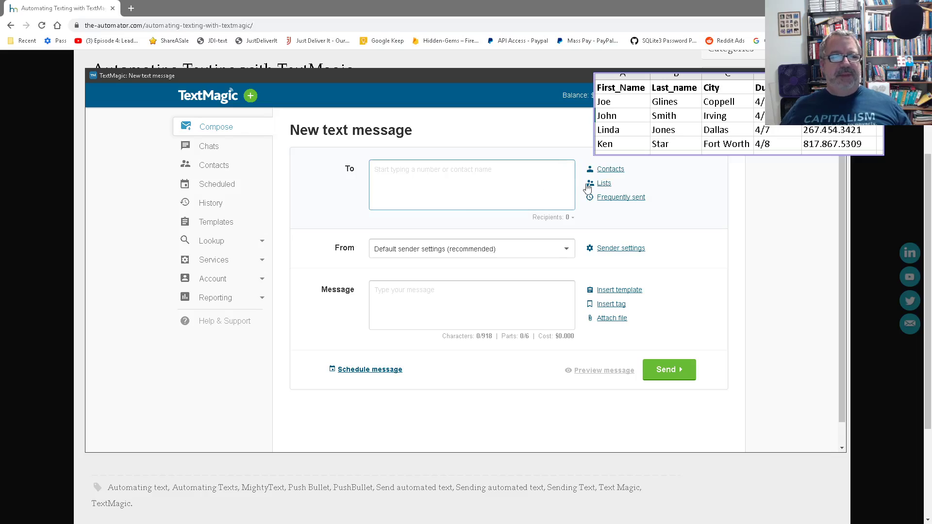
{"action": "left_click", "coordinate": [604, 184]}
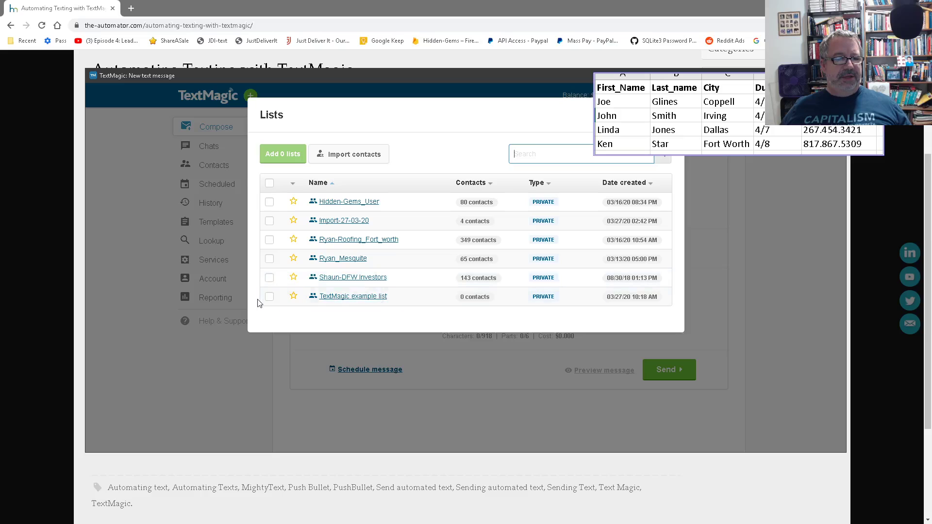
{"action": "left_click", "coordinate": [269, 296]}
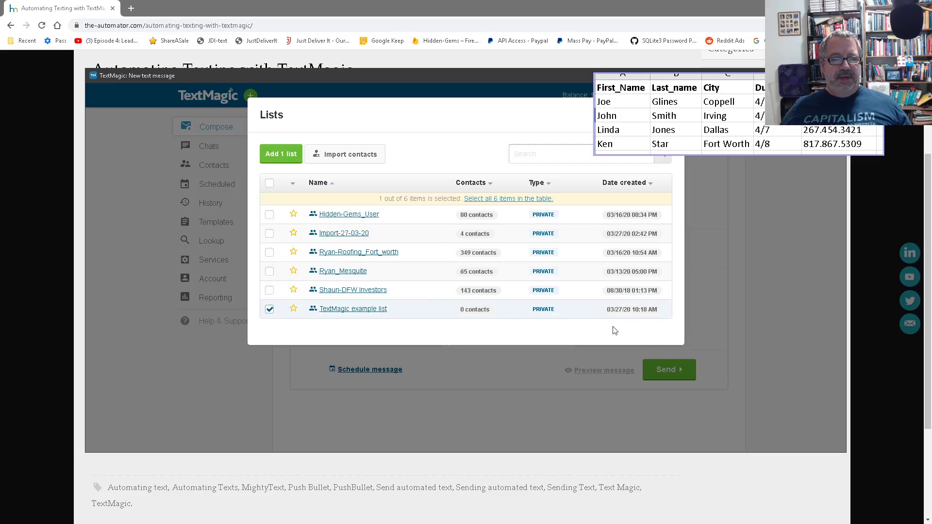
{"action": "left_click", "coordinate": [275, 155]}
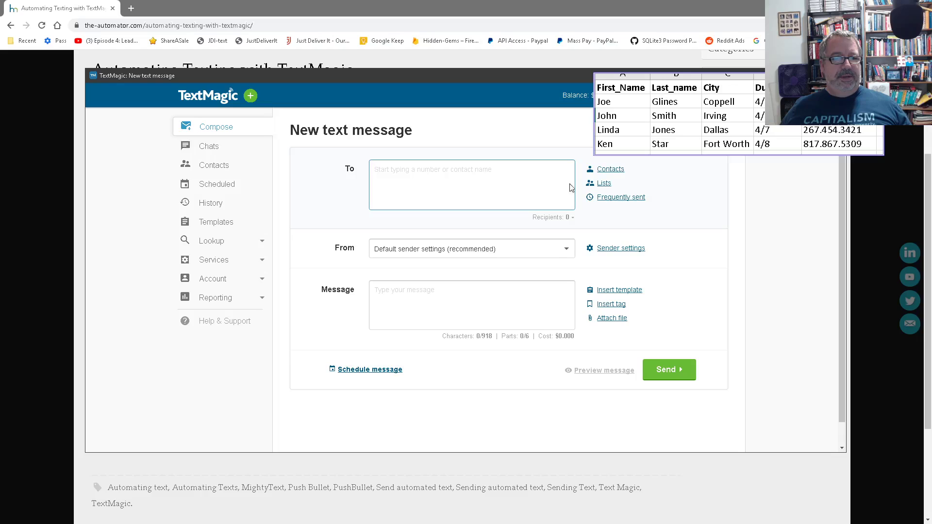
{"action": "left_click", "coordinate": [602, 184]}
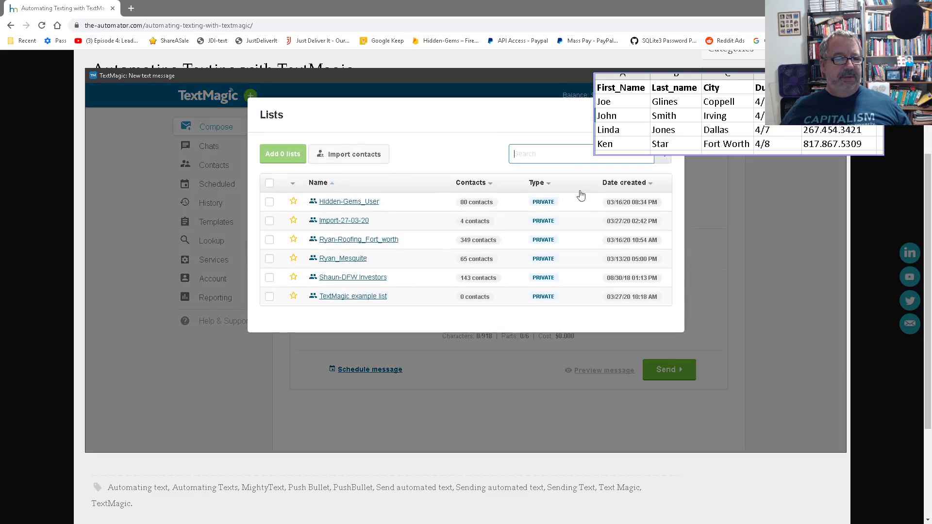
{"action": "left_click", "coordinate": [269, 297]}
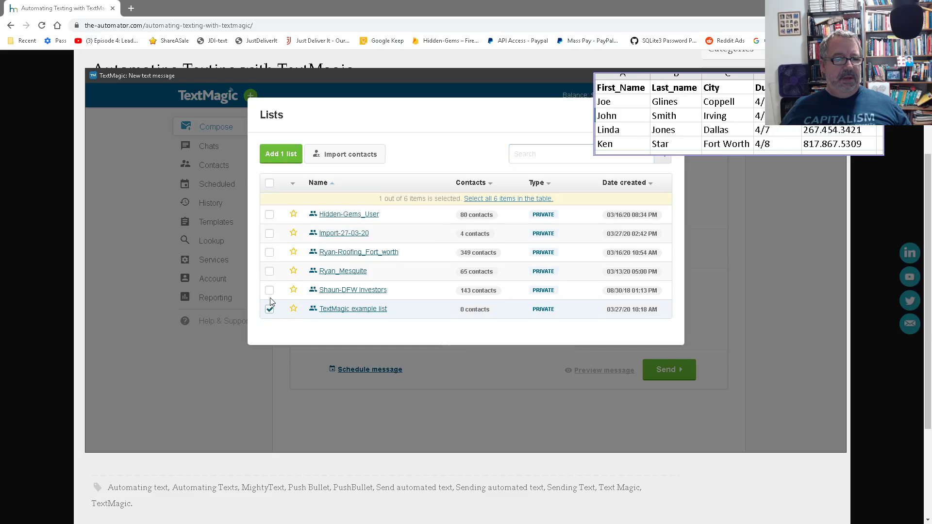
{"action": "left_click", "coordinate": [291, 155]}
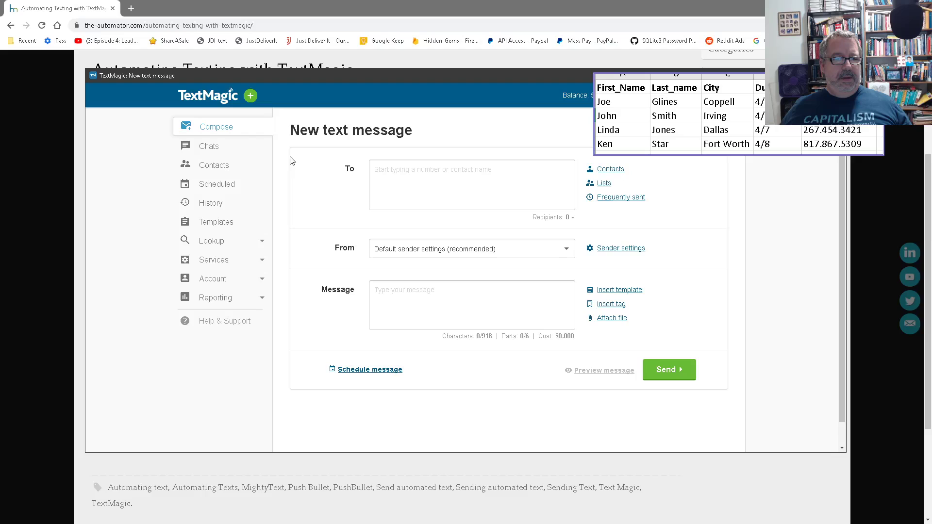
Select Import-27-03-20 instead of the TextMagic example list and add it as recipients.
{"action": "left_click", "coordinate": [610, 187]}
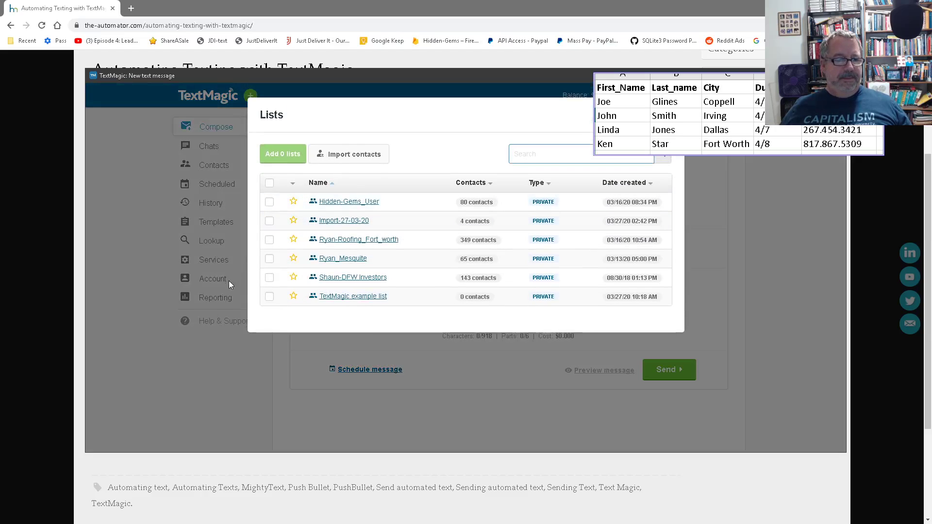
{"action": "left_click", "coordinate": [269, 297]}
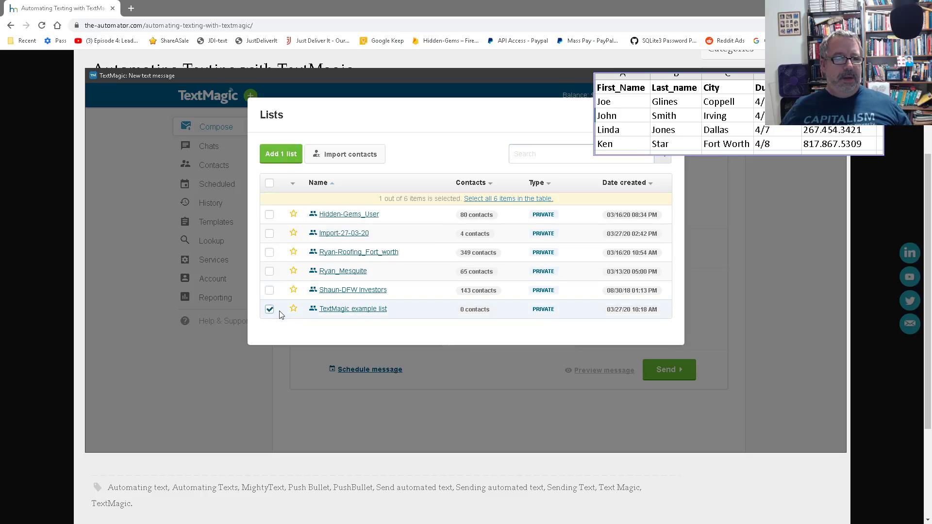
{"action": "left_click_drag", "start_coordinate": [639, 131], "coordinate": [670, 130]}
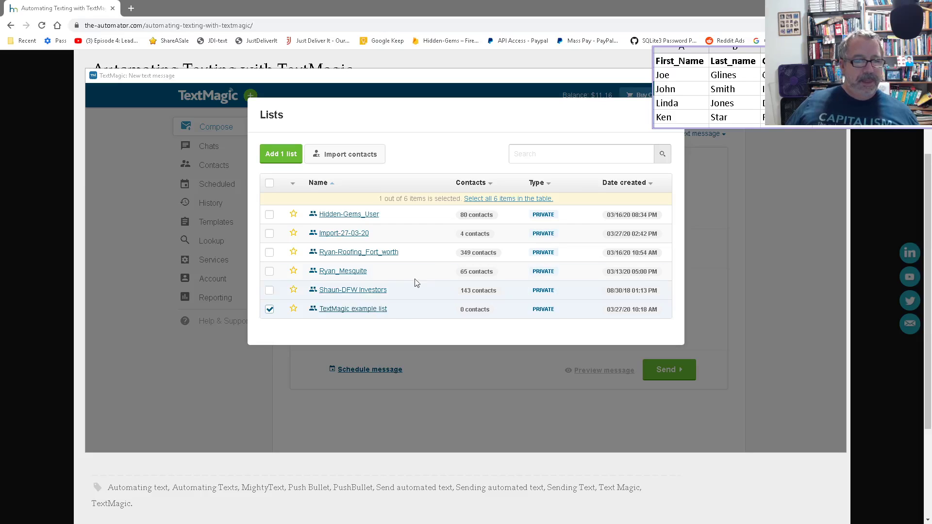
{"action": "left_click", "coordinate": [269, 234]}
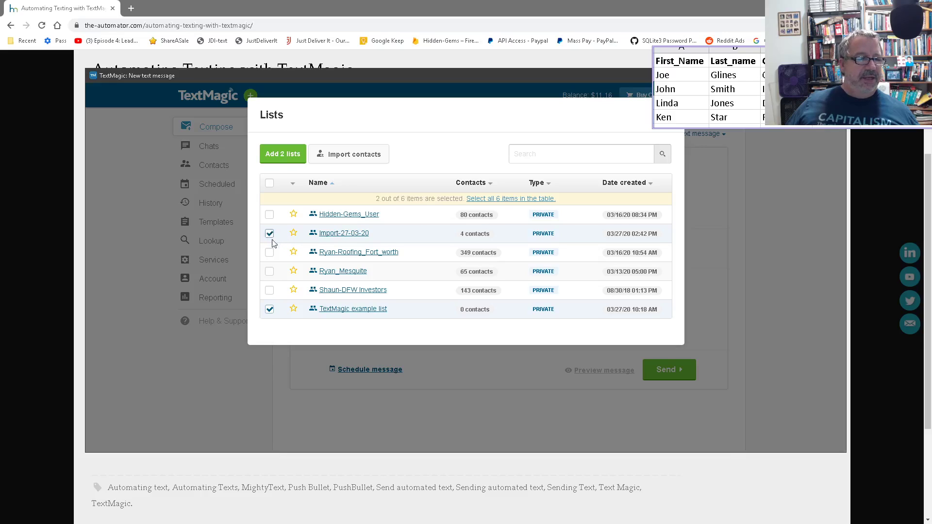
{"action": "left_click", "coordinate": [269, 309]}
{"action": "left_click", "coordinate": [295, 160]}
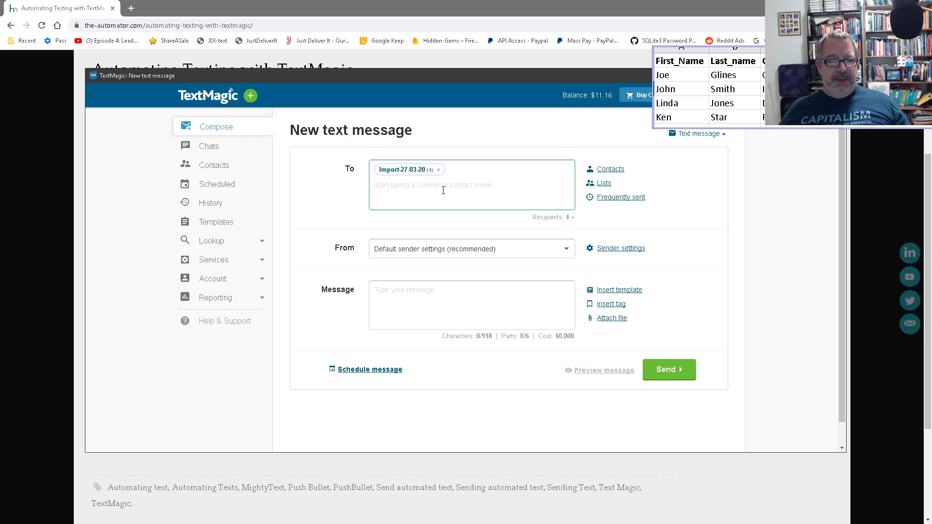
Send from the first TextMagic +1 (United States) number instead of default sender settings.
{"action": "left_click", "coordinate": [460, 250]}
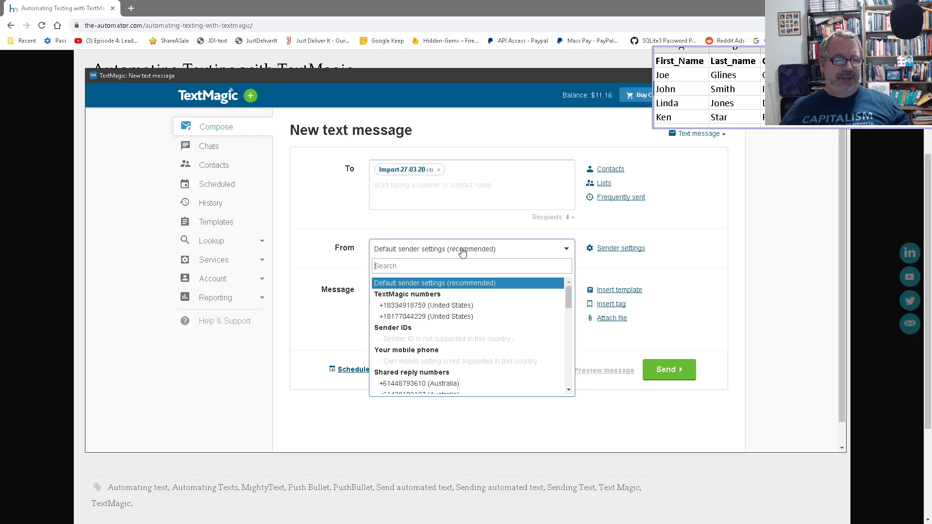
{"action": "left_click", "coordinate": [486, 306]}
{"action": "left_click", "coordinate": [485, 303]}
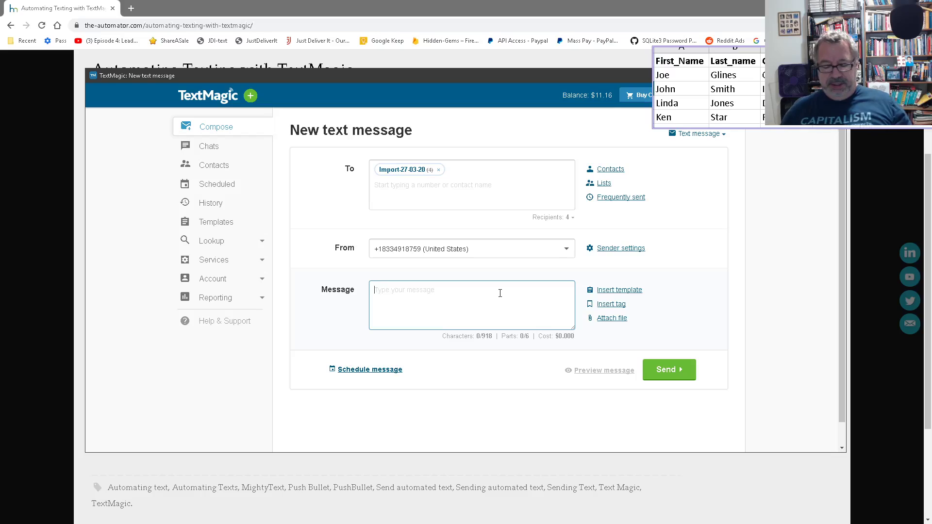
Write 'Hi [First name], How are things in [City]?' followed by the rent-was-due reminder sentence.
{"action": "type", "text": "Hi"}
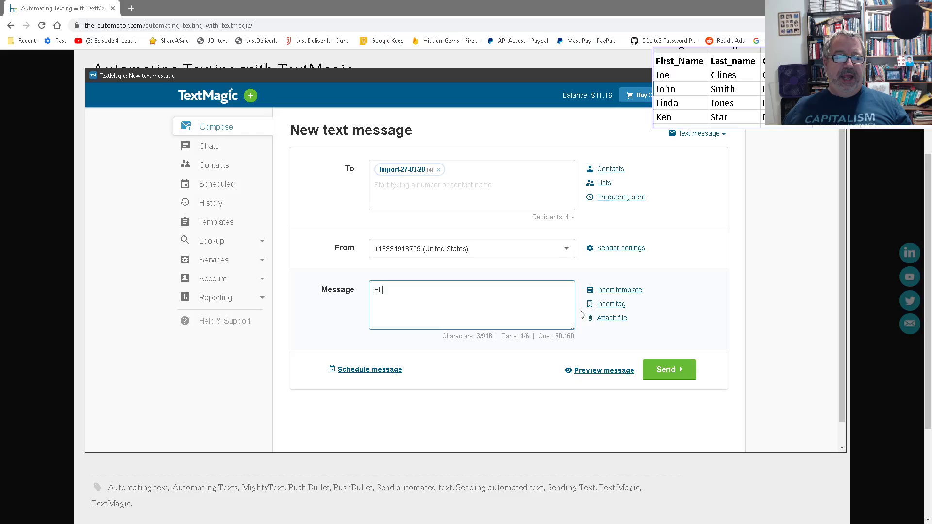
{"action": "left_click", "coordinate": [609, 306]}
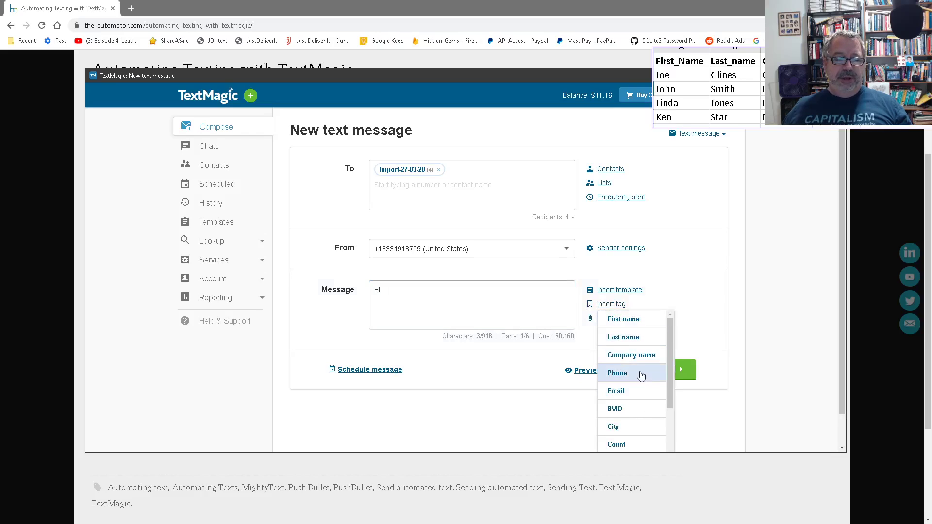
{"action": "left_click", "coordinate": [644, 324]}
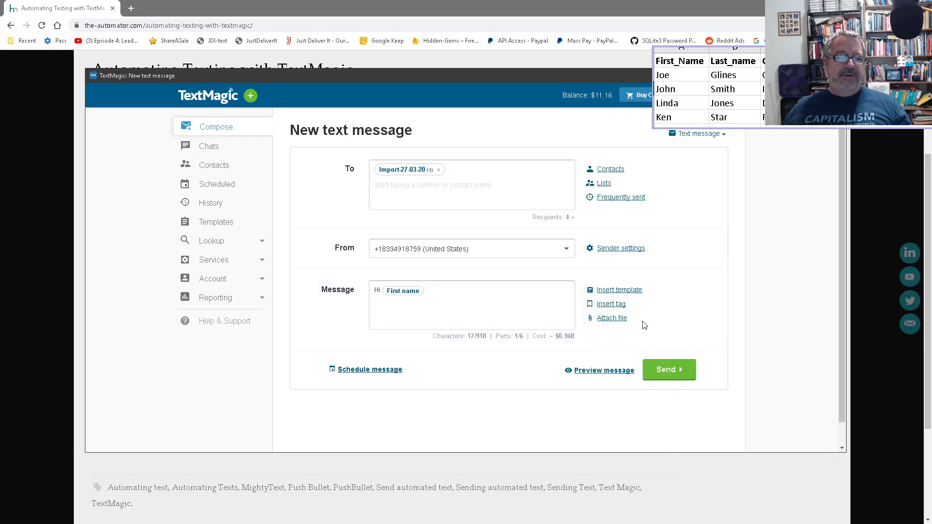
{"action": "left_click", "coordinate": [491, 301]}
{"action": "type", "text": ", H"}
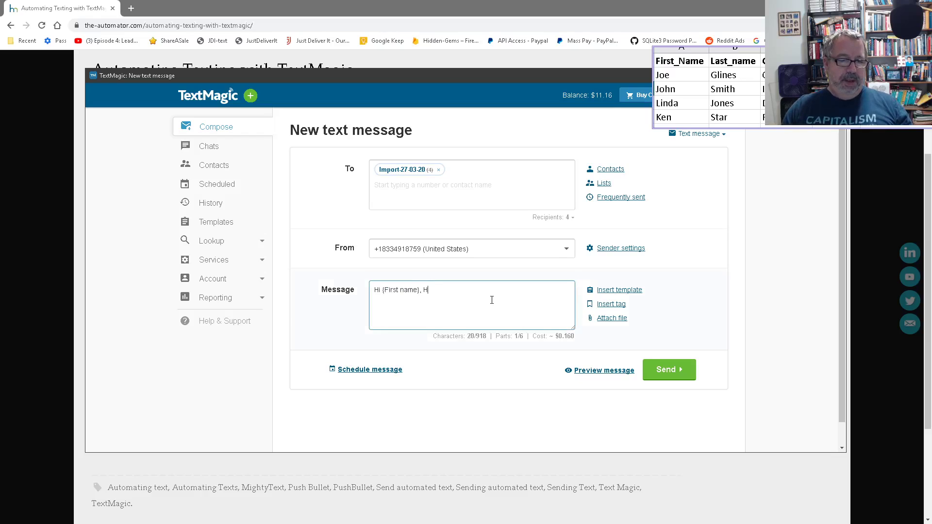
{"action": "type", "text": "ow are things in"}
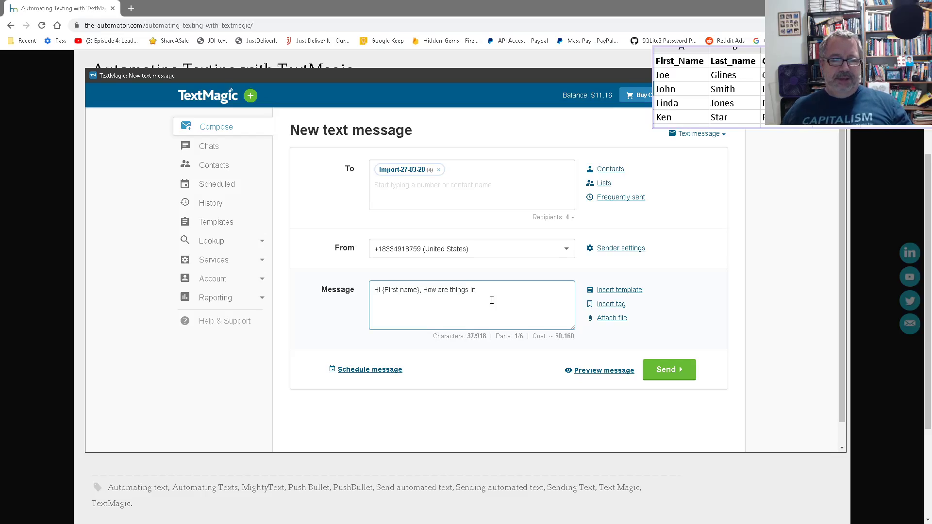
{"action": "left_click", "coordinate": [607, 306]}
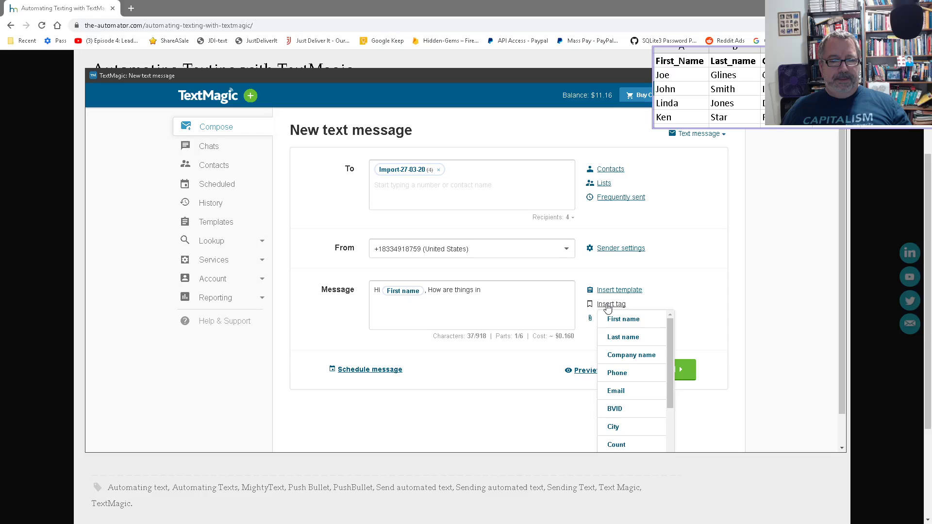
{"action": "left_click", "coordinate": [641, 425]}
{"action": "left_click", "coordinate": [546, 313]}
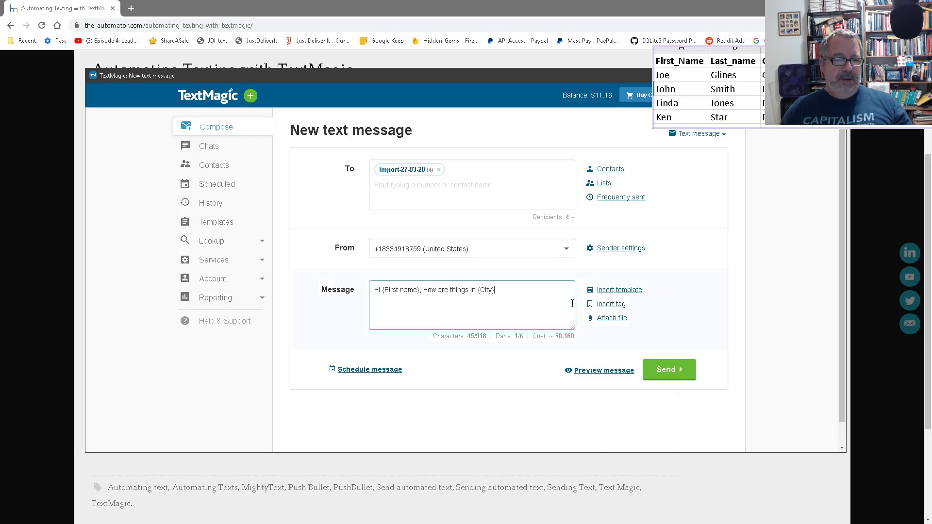
{"action": "type", "text": "? J"}
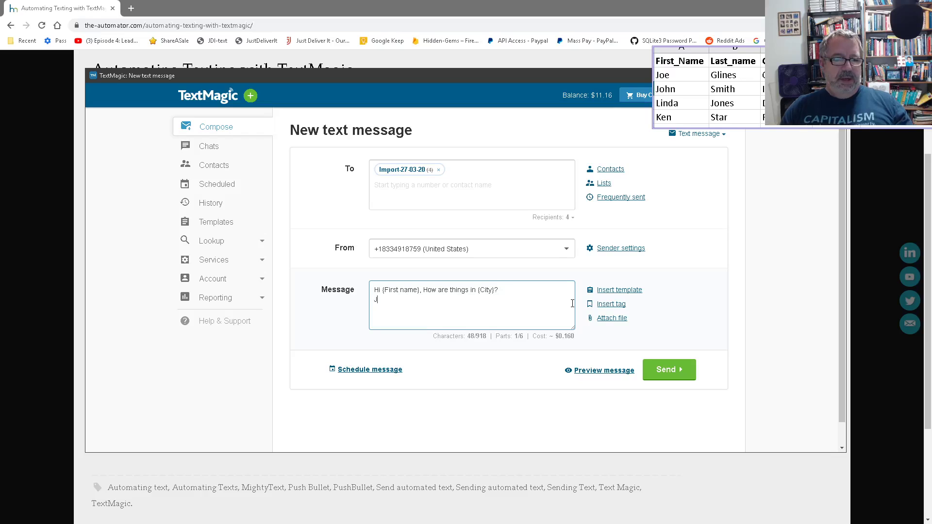
{"action": "type", "text": "ust wanted "}
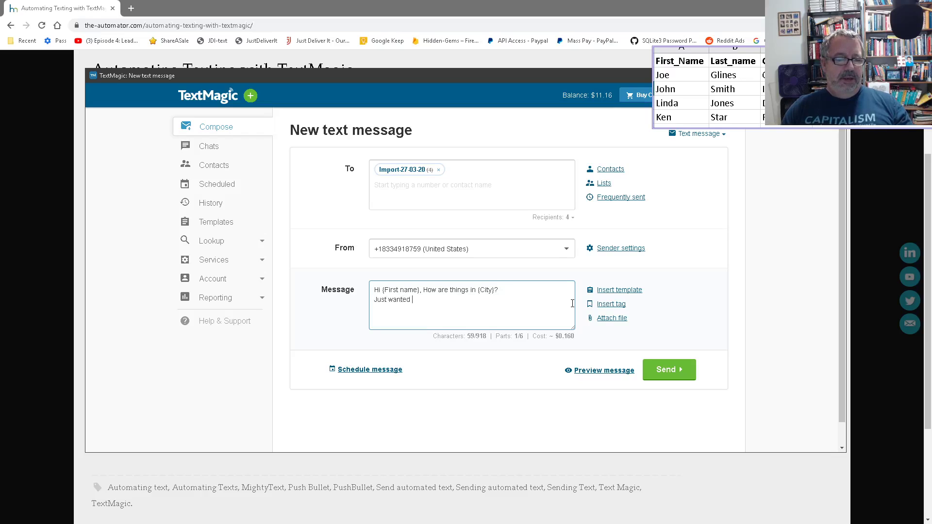
{"action": "type", "text": "to send a fr"}
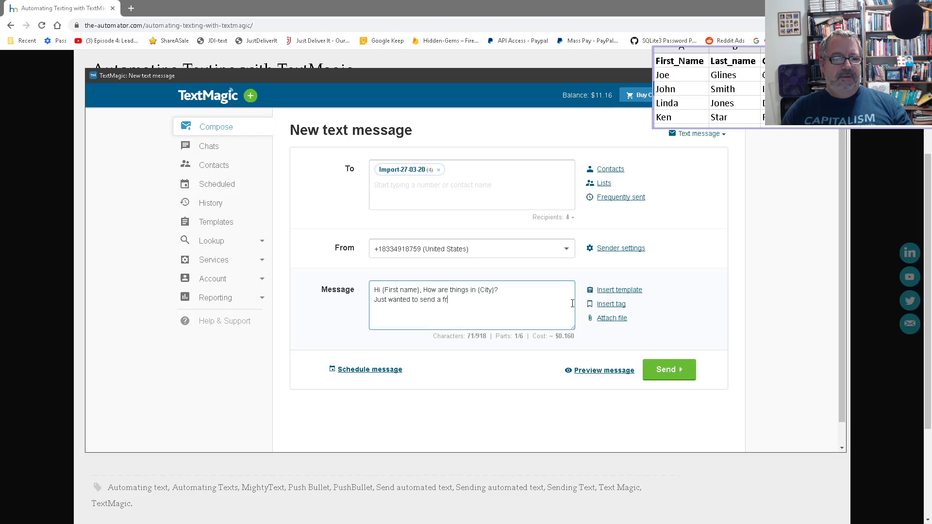
{"action": "type", "text": "eiendly re"}
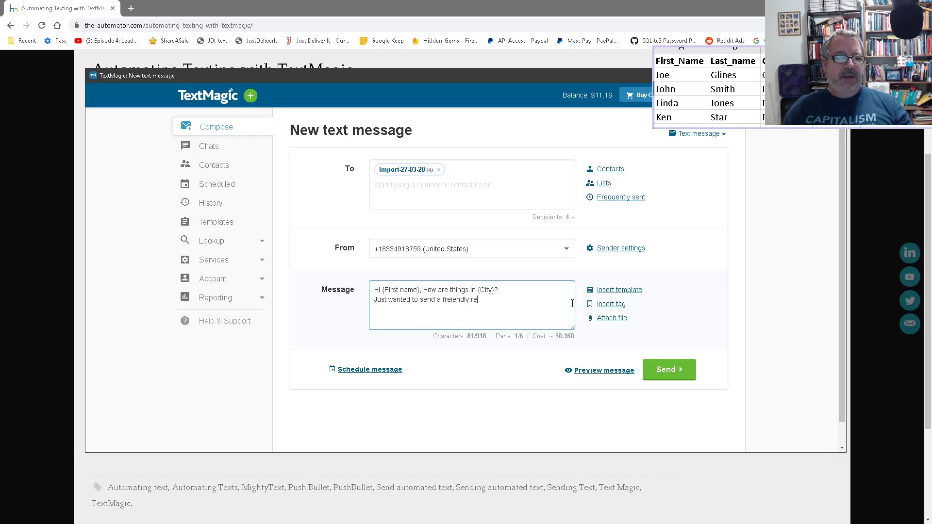
{"action": "type", "text": "minder tha"}
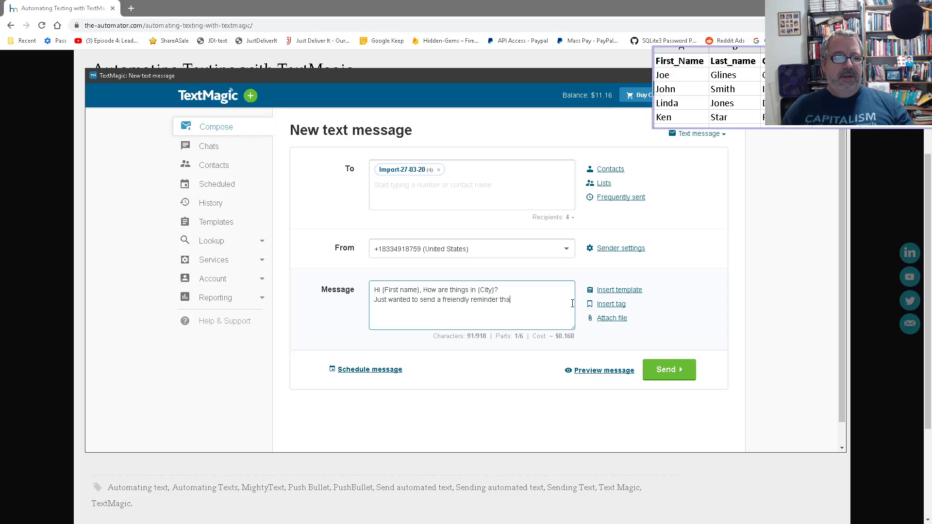
{"action": "type", "text": "t rent was due"}
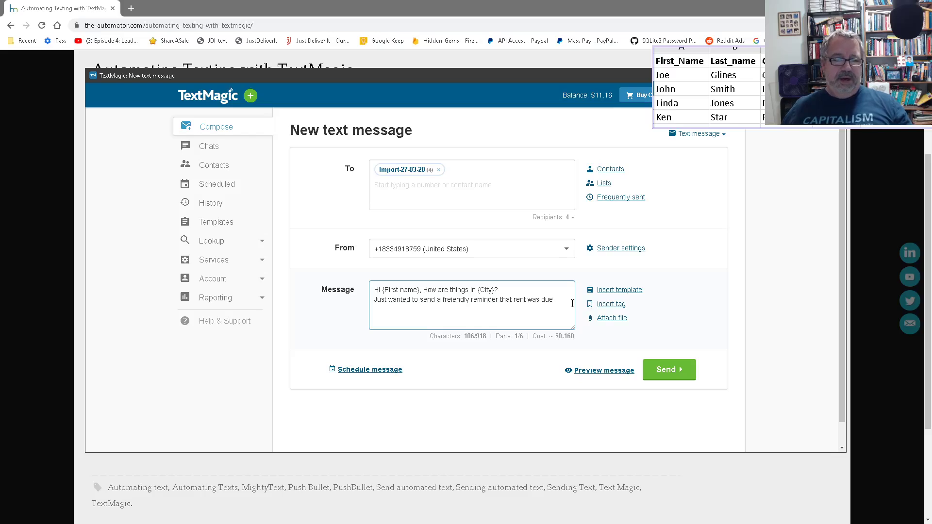
Append the Due_Date tag to the end of the reminder.
{"action": "left_click", "coordinate": [610, 304]}
{"action": "scroll", "coordinate": [629, 392], "scroll_direction": "down", "scroll_amount": 1}
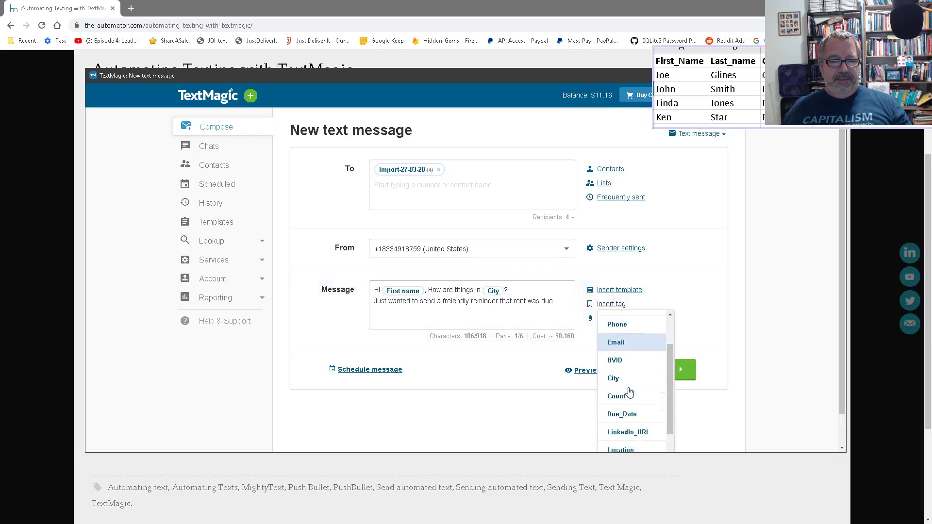
{"action": "scroll", "coordinate": [629, 392], "scroll_direction": "down", "scroll_amount": 3}
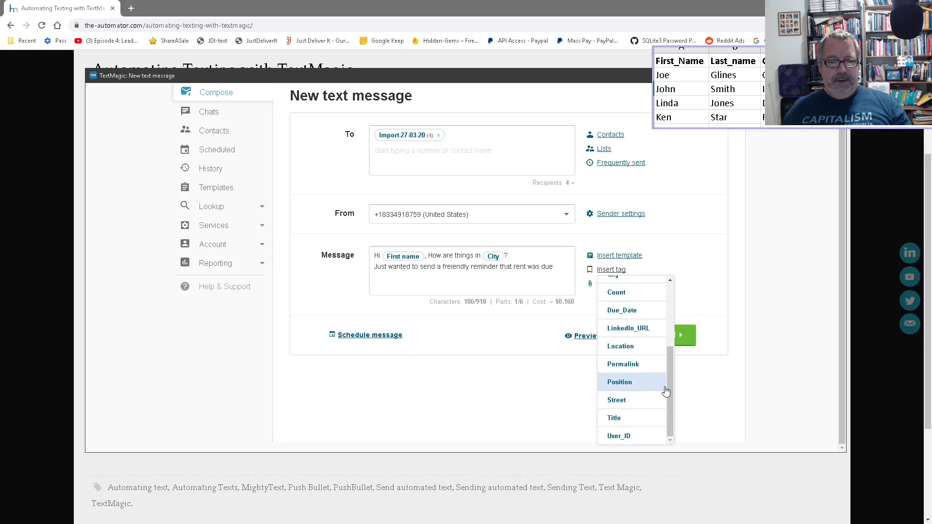
{"action": "left_click", "coordinate": [631, 312]}
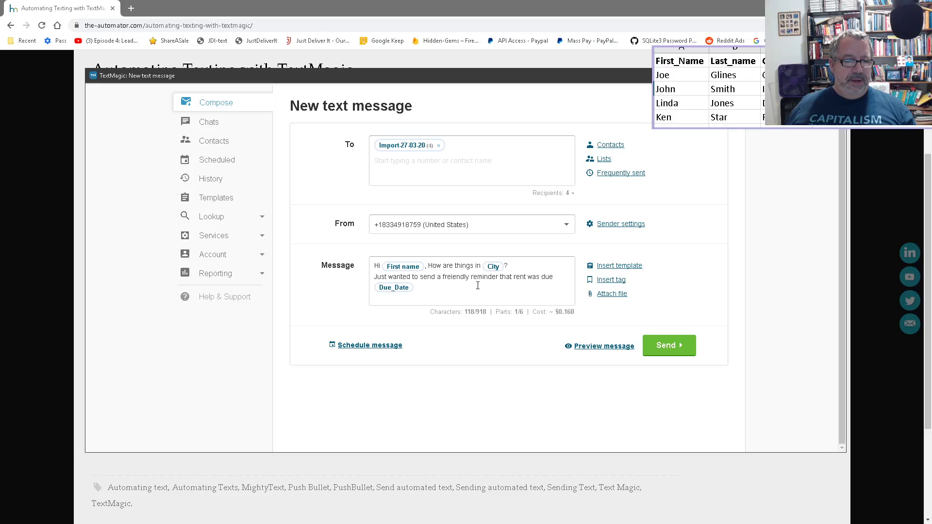
Correct the typo 'freiendly' to 'friendly' in the message.
{"action": "left_click", "coordinate": [452, 280]}
{"action": "right_click", "coordinate": [451, 275]}
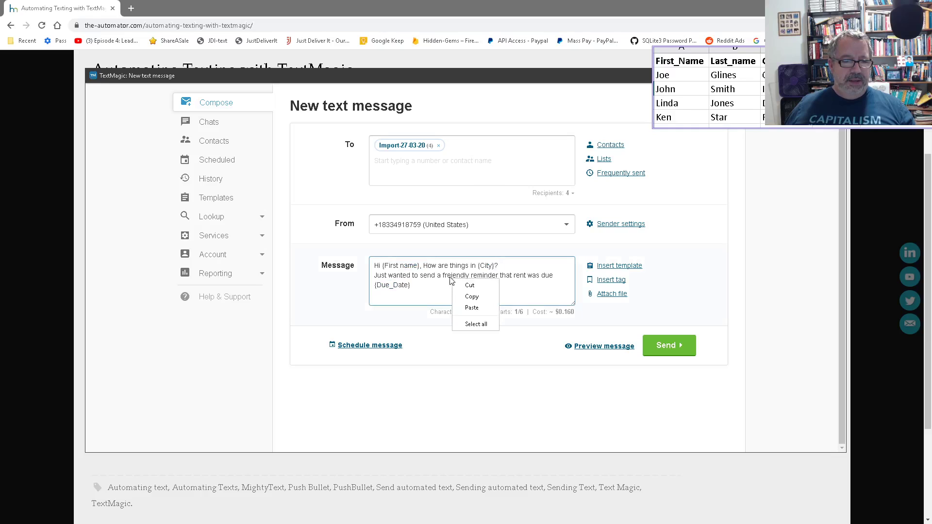
{"action": "key", "text": "Escape"}
{"action": "key", "text": "Delete"}
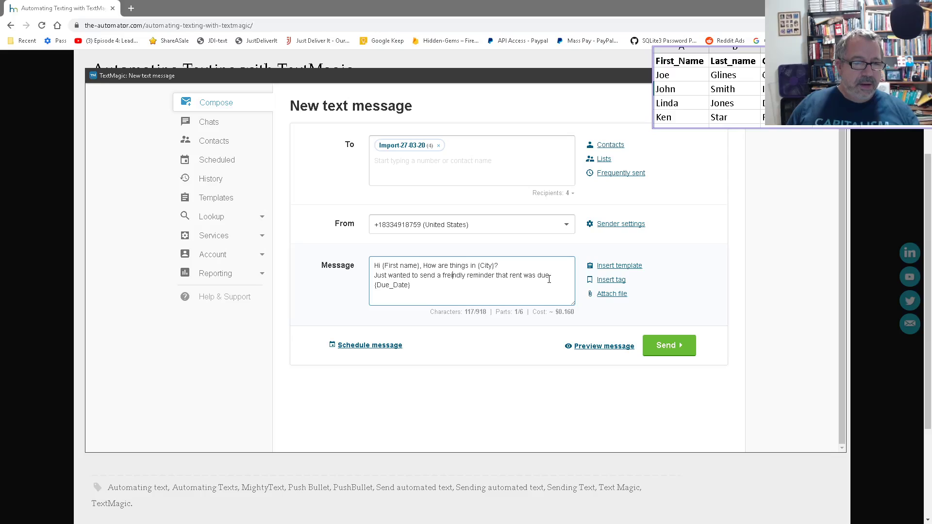
{"action": "key", "text": "BackSpace"}
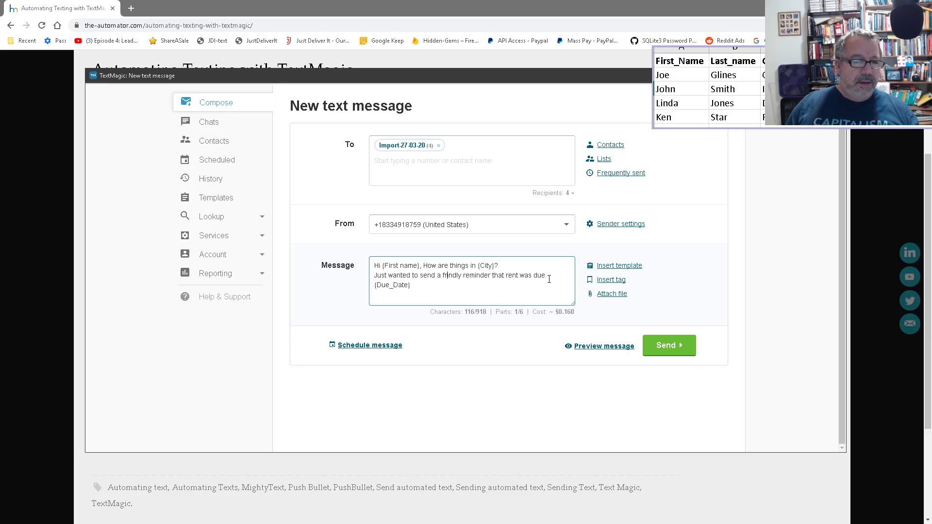
{"action": "key", "text": "Right"}
{"action": "type", "text": "e"}
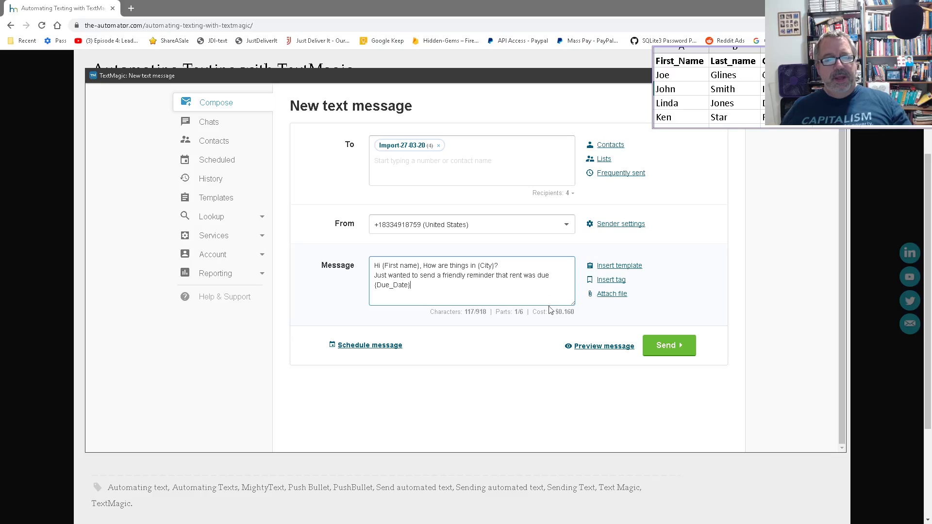
{"action": "left_click", "coordinate": [516, 349]}
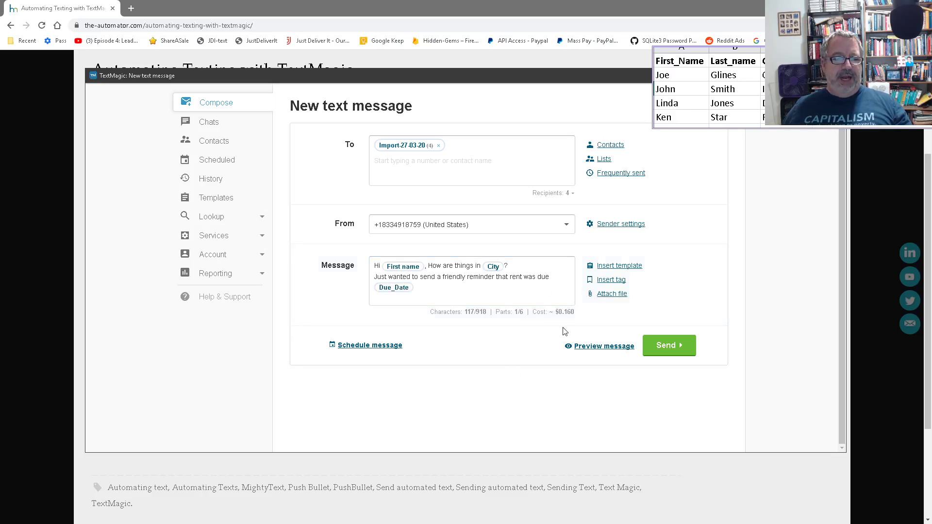
Preview the personalized message for each of the four recipients, then return to editing.
{"action": "left_click", "coordinate": [595, 346]}
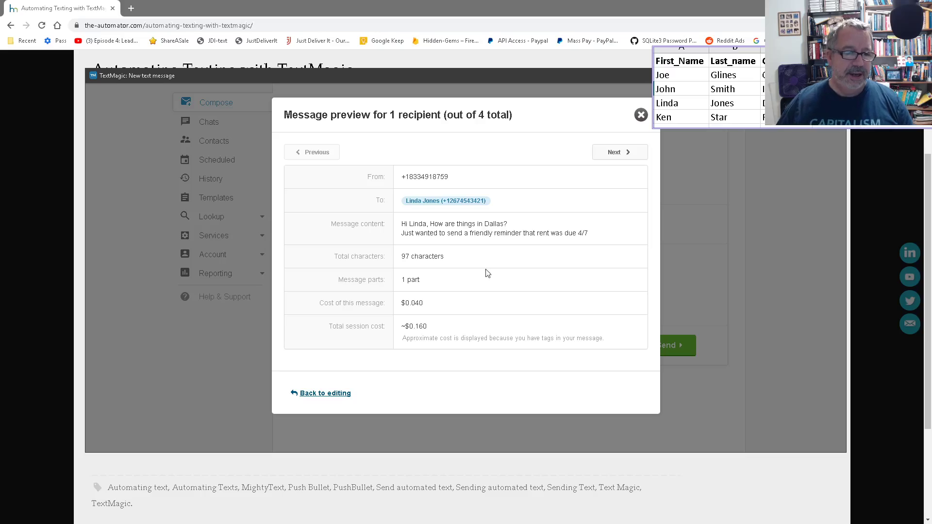
{"action": "left_click", "coordinate": [621, 155]}
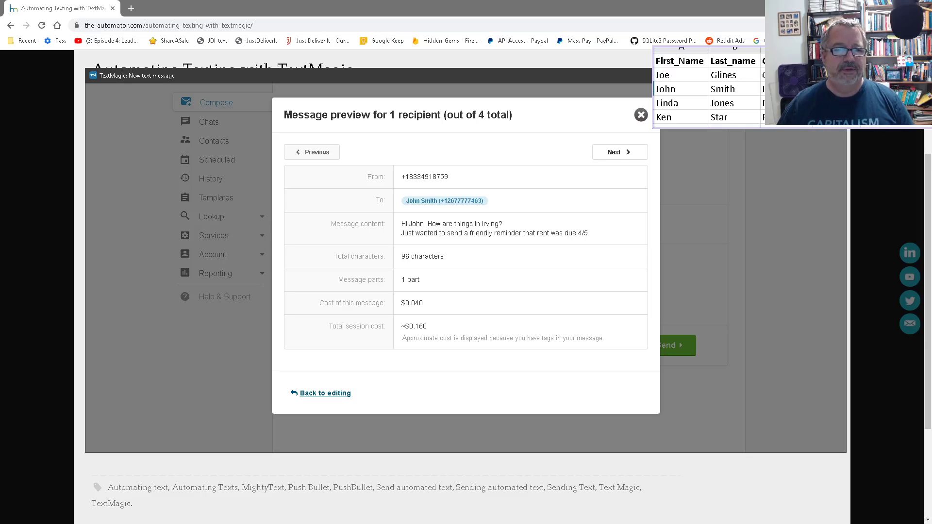
{"action": "left_click", "coordinate": [600, 153]}
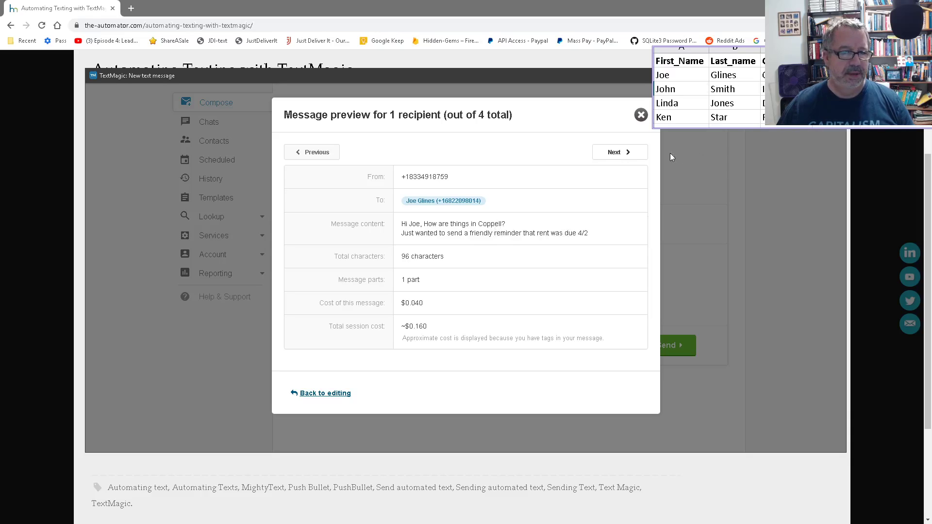
{"action": "left_click", "coordinate": [632, 152]}
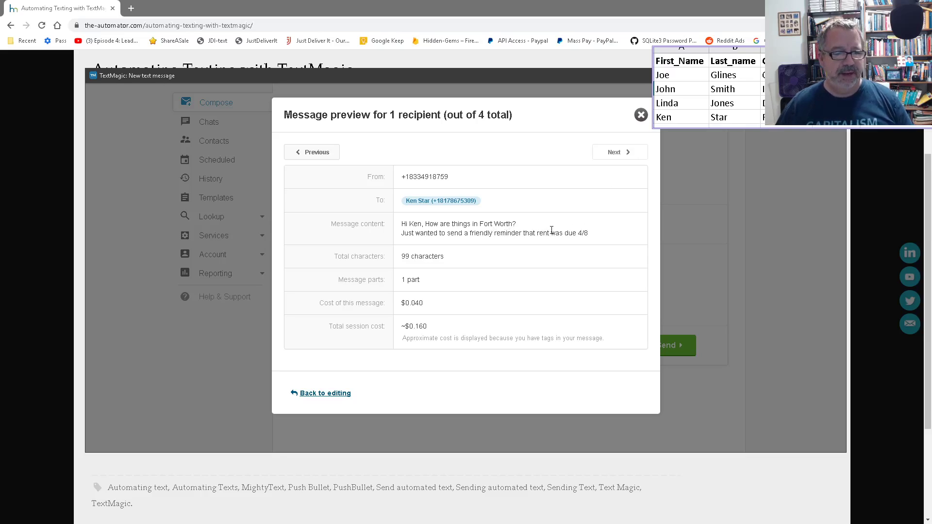
{"action": "left_click", "coordinate": [318, 393]}
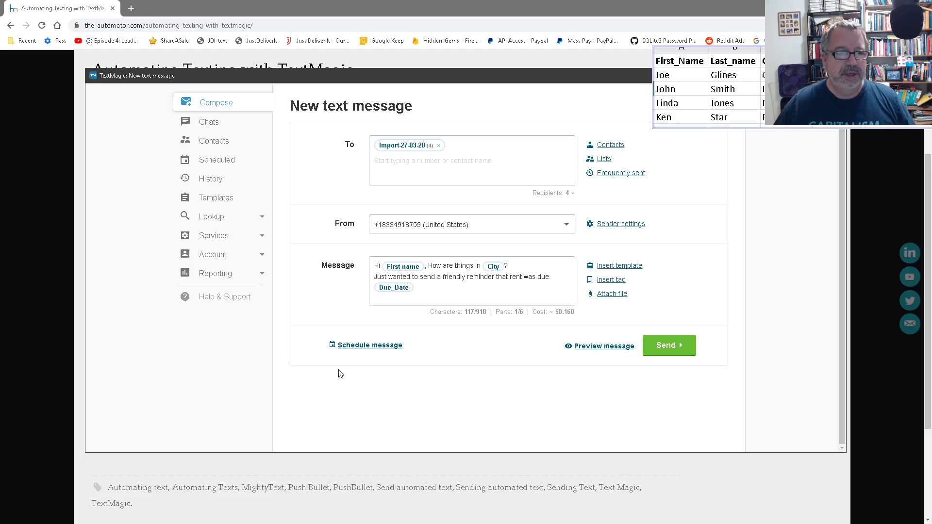
Delete the third and fourth contacts from the Import-27-03-20 list, then return to the new message.
{"action": "left_click", "coordinate": [603, 160]}
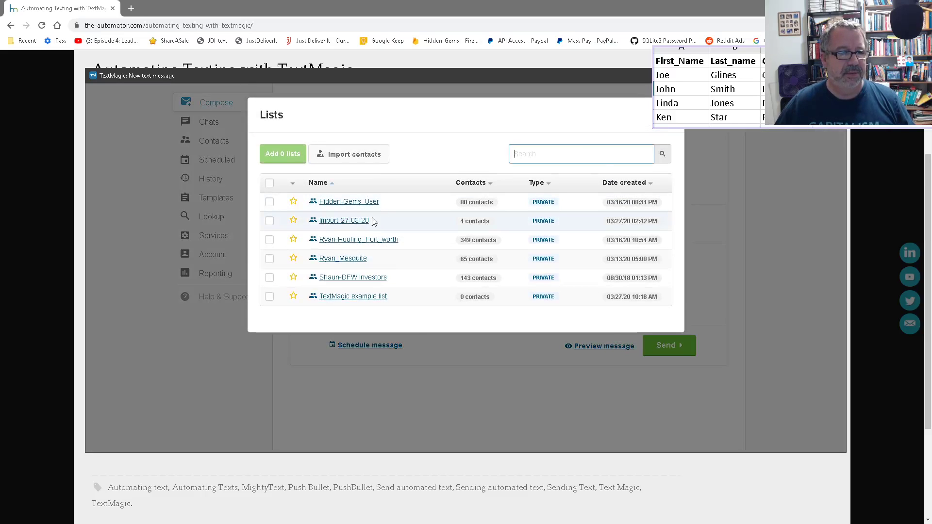
{"action": "left_click", "coordinate": [345, 222]}
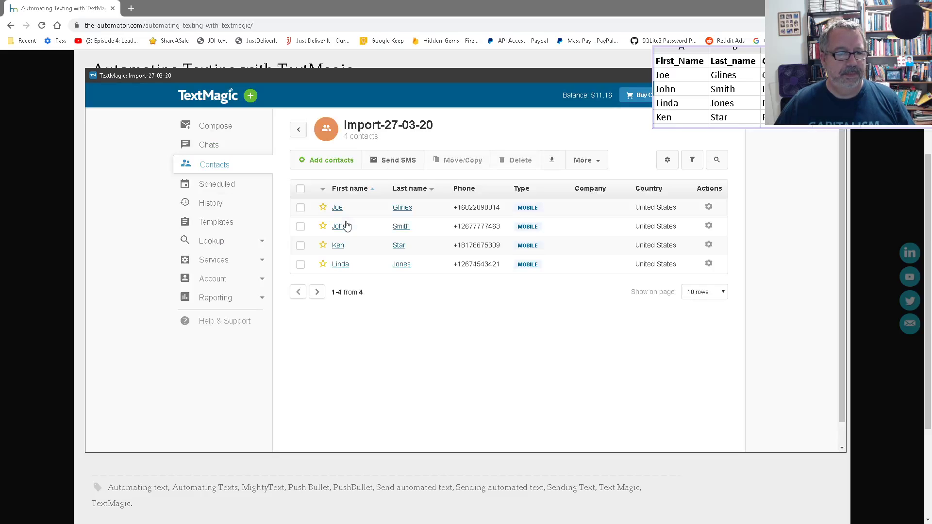
{"action": "left_click", "coordinate": [300, 245]}
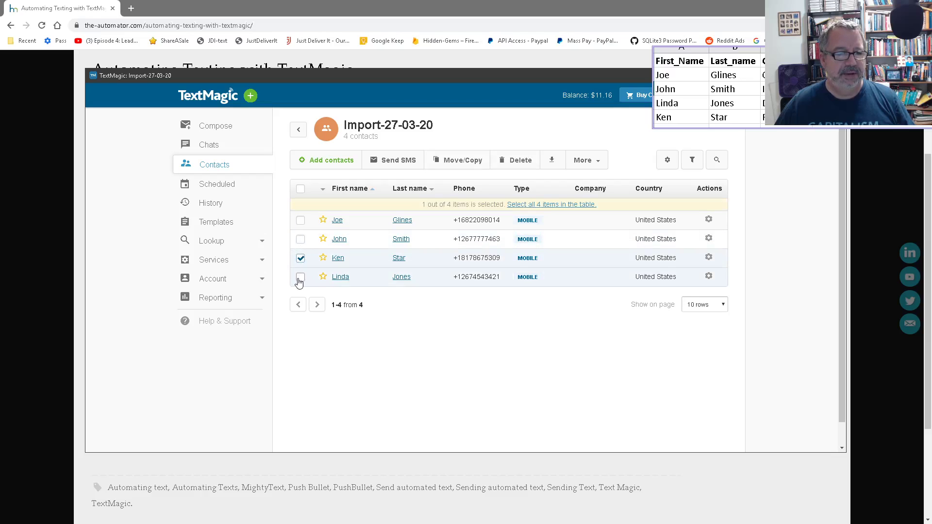
{"action": "left_click", "coordinate": [300, 277]}
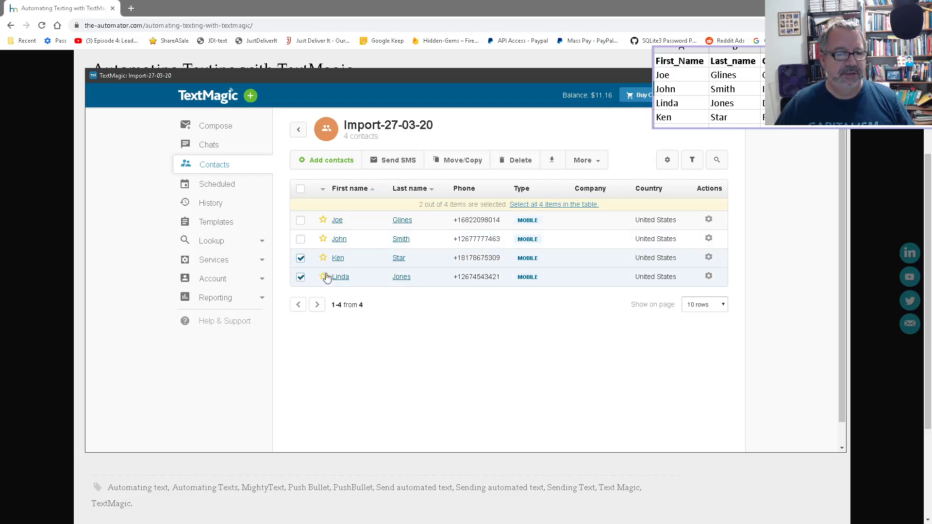
{"action": "left_click", "coordinate": [514, 161]}
{"action": "left_click", "coordinate": [484, 189]}
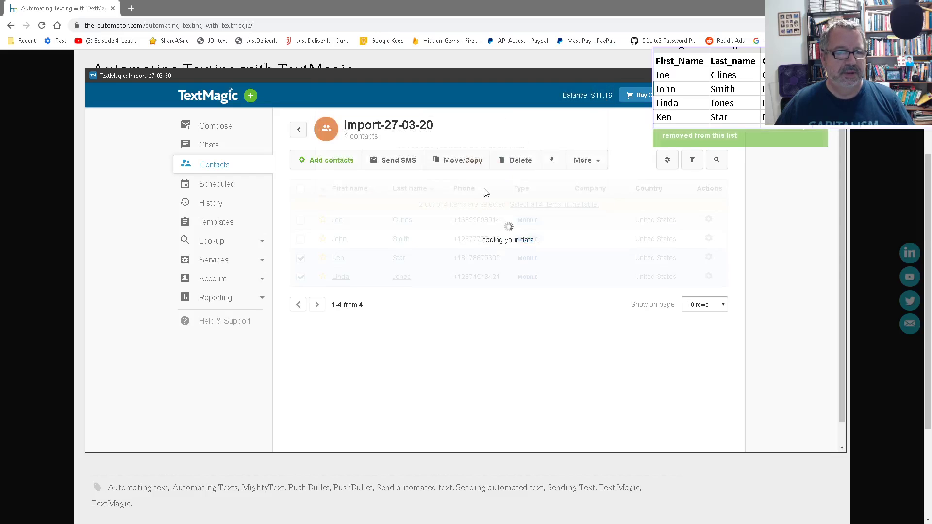
{"action": "left_click", "coordinate": [221, 127]}
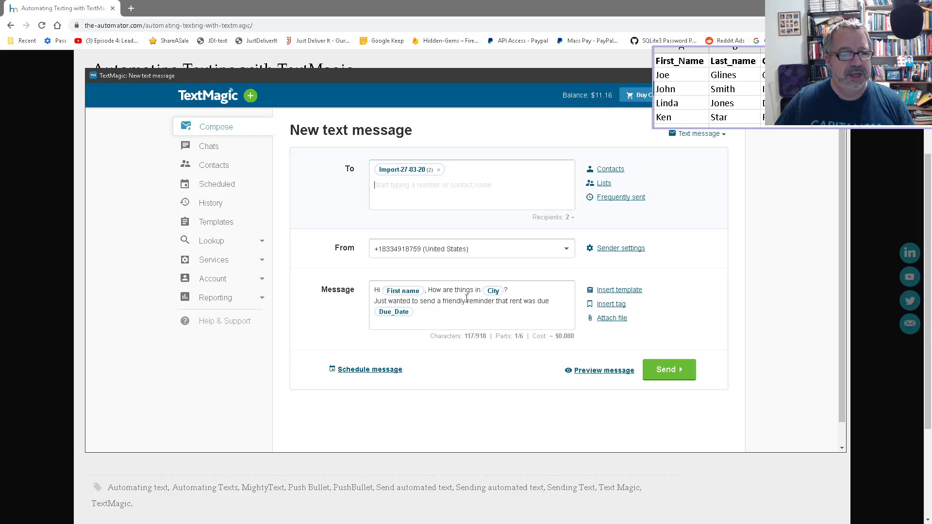
Preview the personalized reminder for both recipients, then send it to the 2 recipients.
{"action": "left_click", "coordinate": [618, 371]}
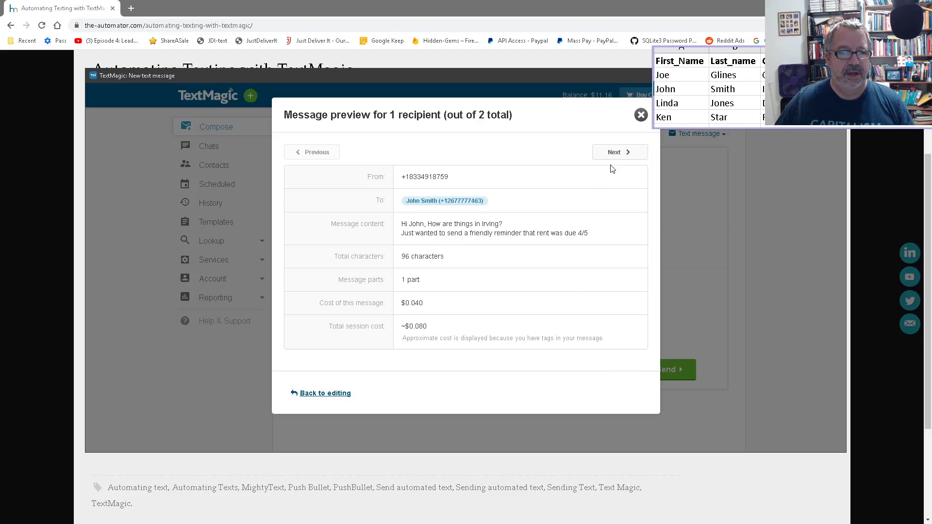
{"action": "left_click", "coordinate": [616, 153]}
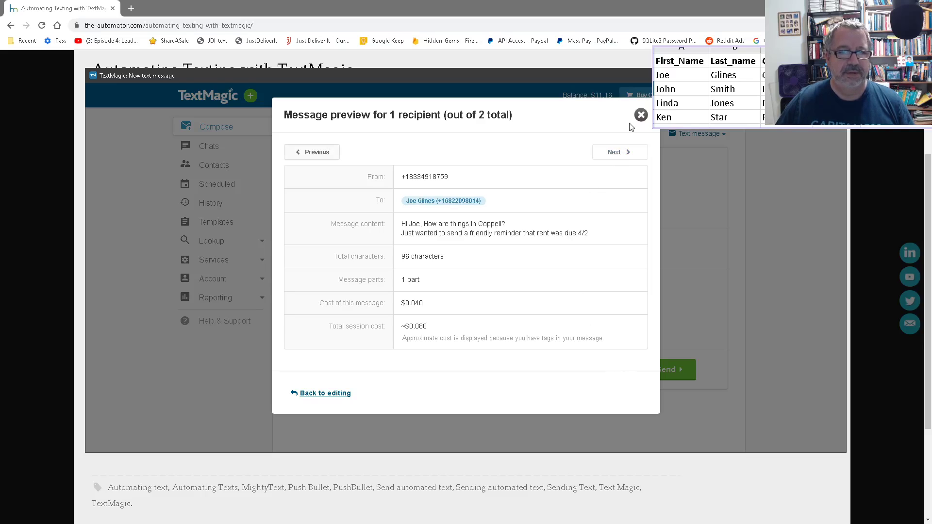
{"action": "left_click", "coordinate": [641, 115]}
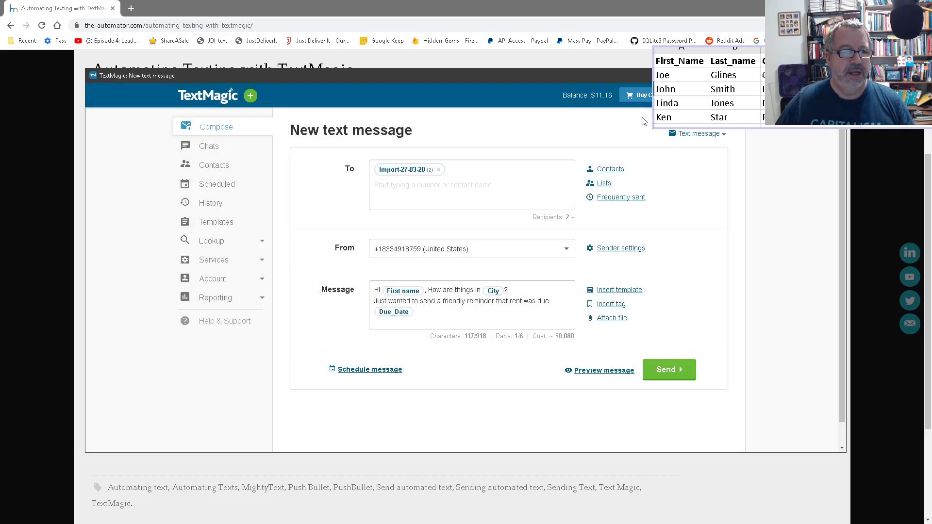
{"action": "left_click", "coordinate": [678, 372]}
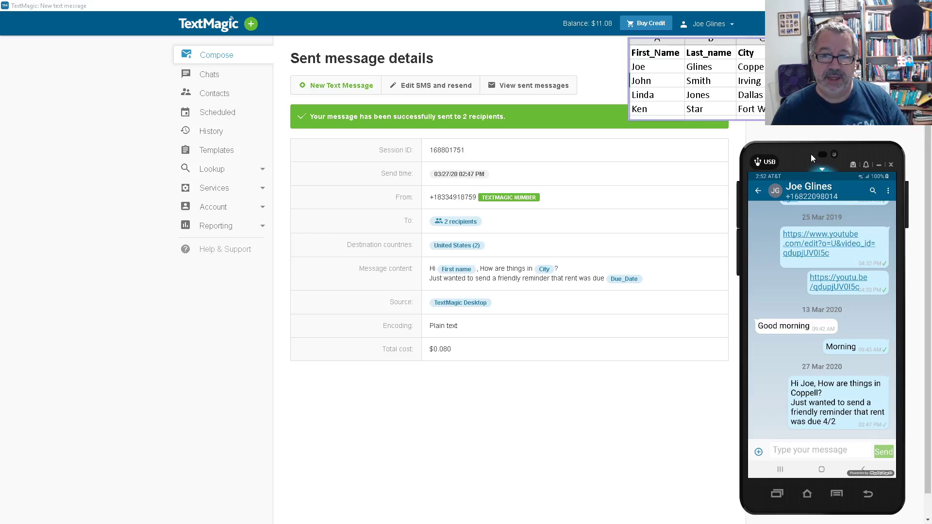
Shift the Mobizen phone mirror window slightly to the left.
{"action": "left_click_drag", "start_coordinate": [810, 153], "coordinate": [779, 146]}
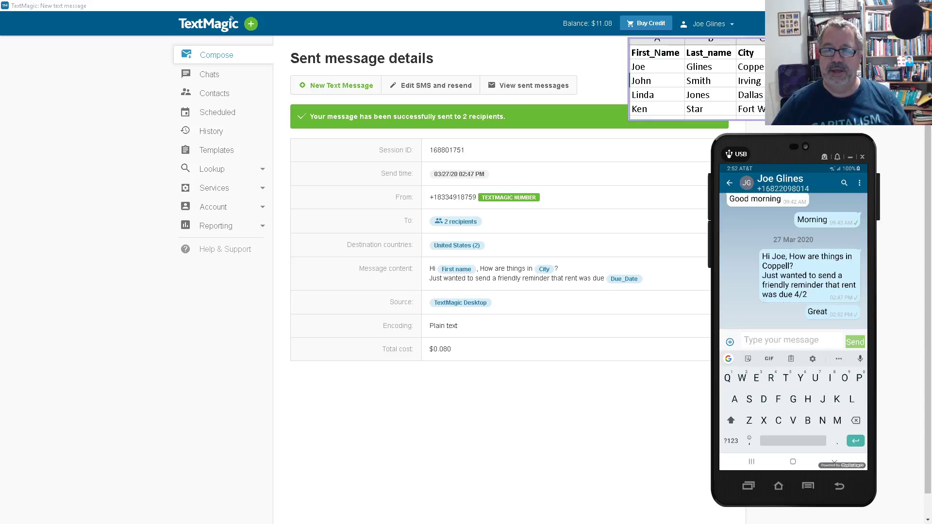
Check the 'Great' reply in TextMagic Chats, then minimize TextMagic to reveal the phone mirror.
{"action": "key", "text": "alt+Tab"}
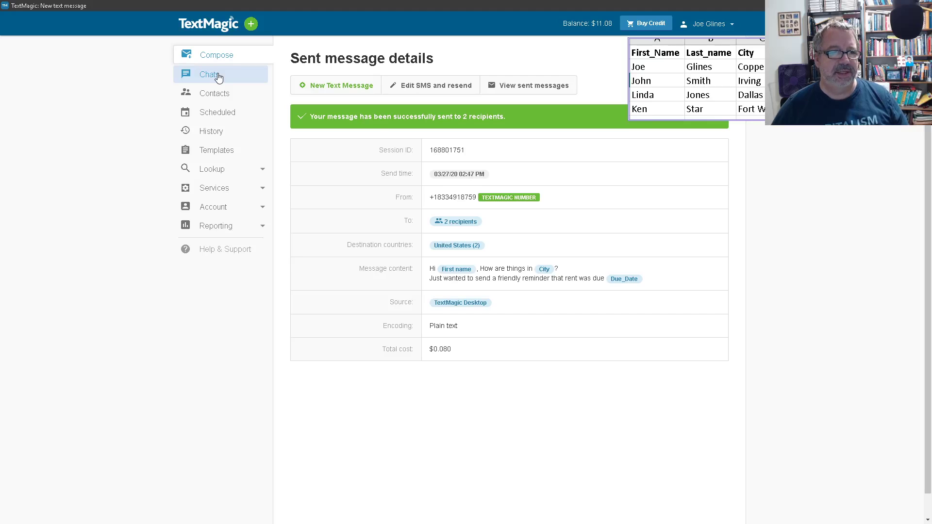
{"action": "key", "text": "super+Down"}
{"action": "key", "text": "super+Down"}
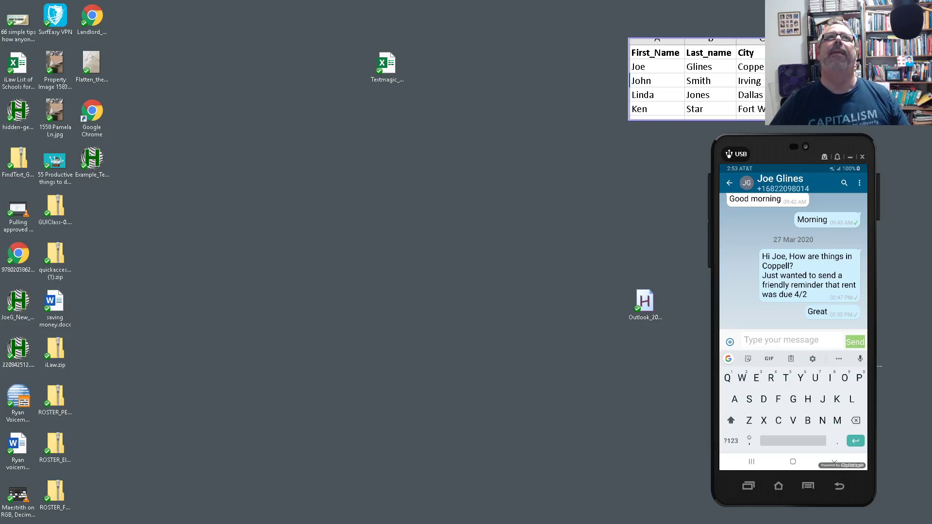
{"action": "key", "text": "alt+Tab"}
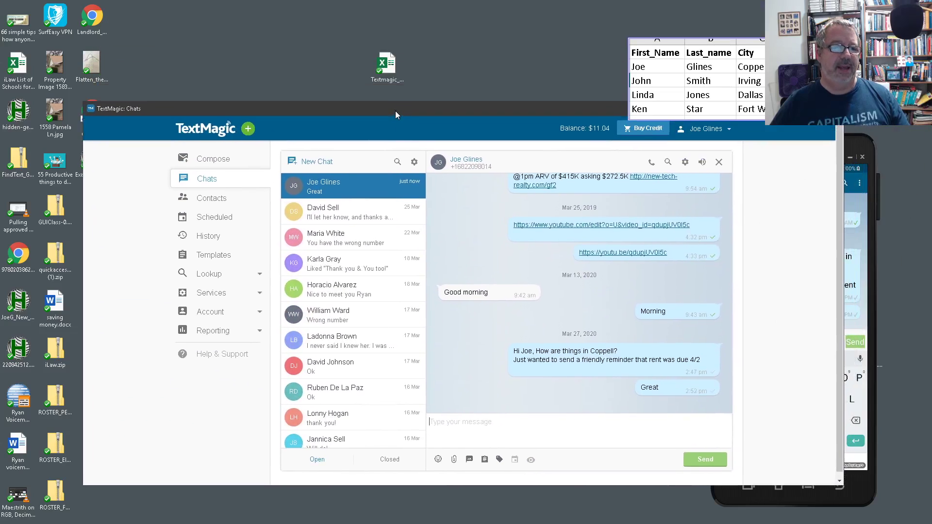
{"action": "left_click", "coordinate": [418, 7]}
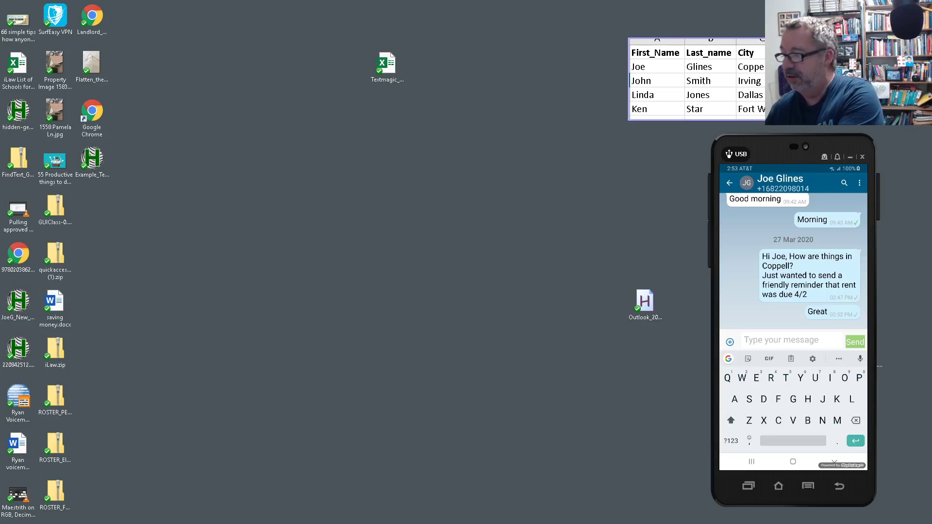
On the phone, address a new TextMagic message to the Import-27-03-20 list of 2 contacts.
{"action": "left_click", "coordinate": [792, 462]}
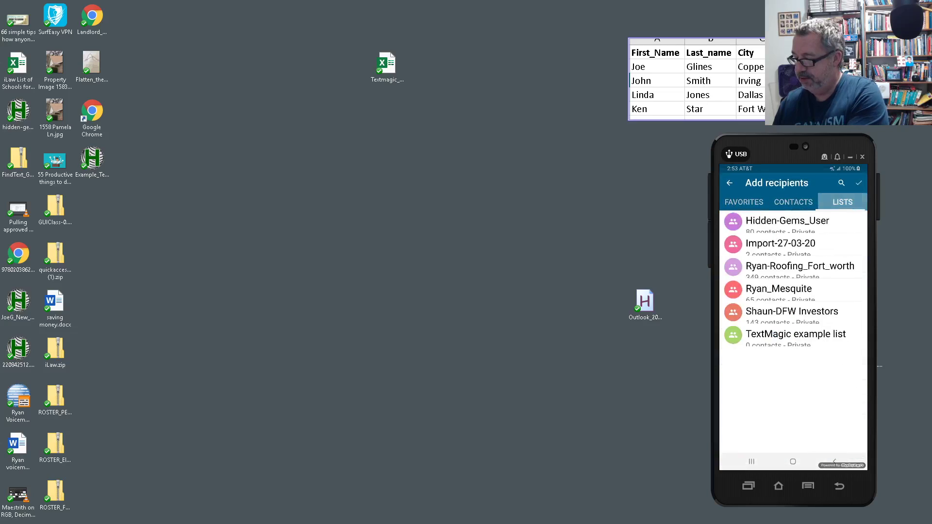
{"action": "left_click", "coordinate": [781, 244]}
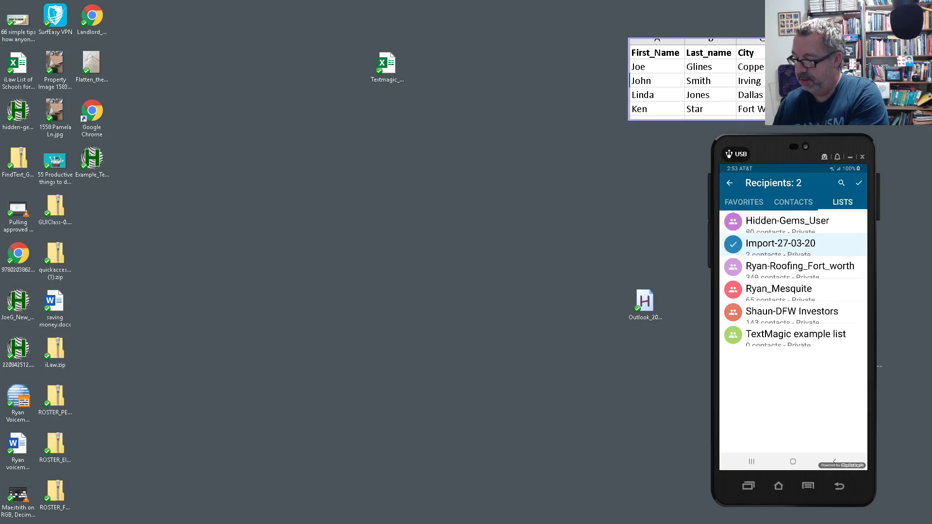
{"action": "left_click", "coordinate": [780, 243]}
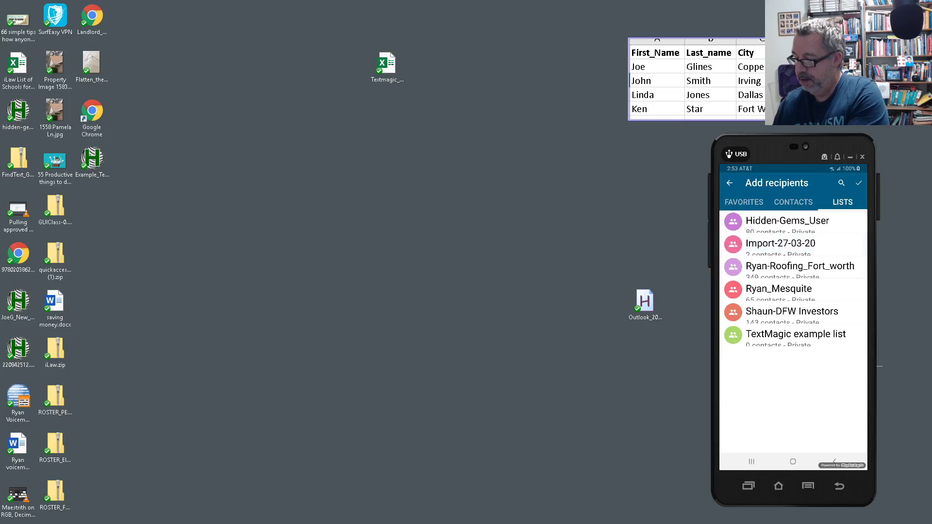
{"action": "left_click", "coordinate": [780, 243]}
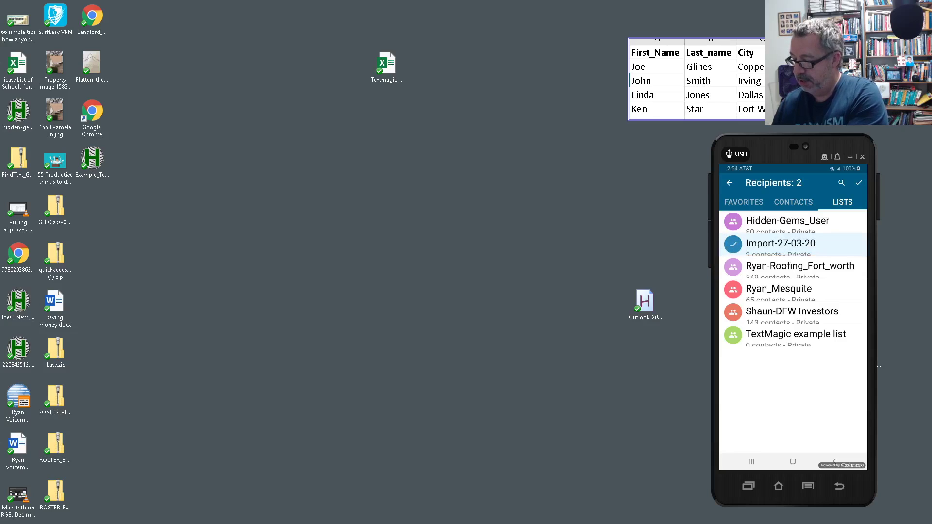
{"action": "left_click", "coordinate": [858, 183]}
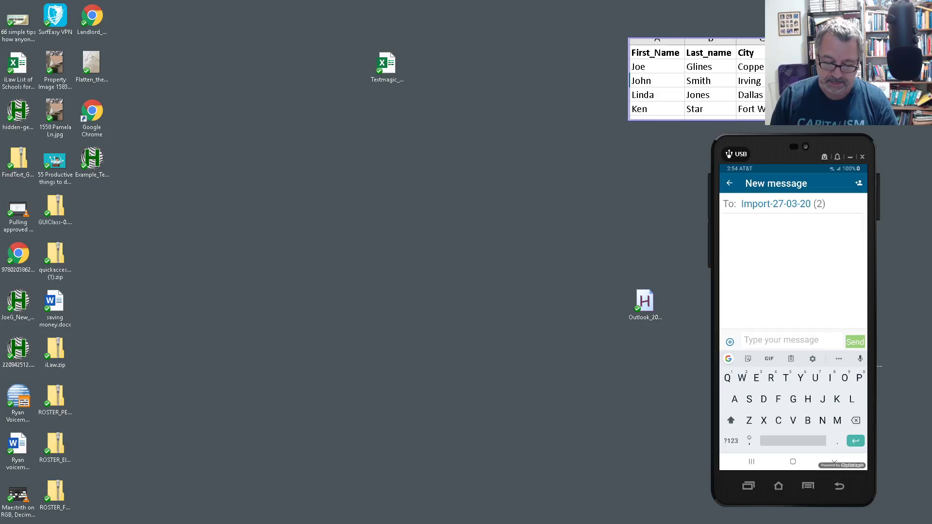
Write 'Thank you' followed by the First name tag, then preview the personalized message.
{"action": "type", "text": "Thank"}
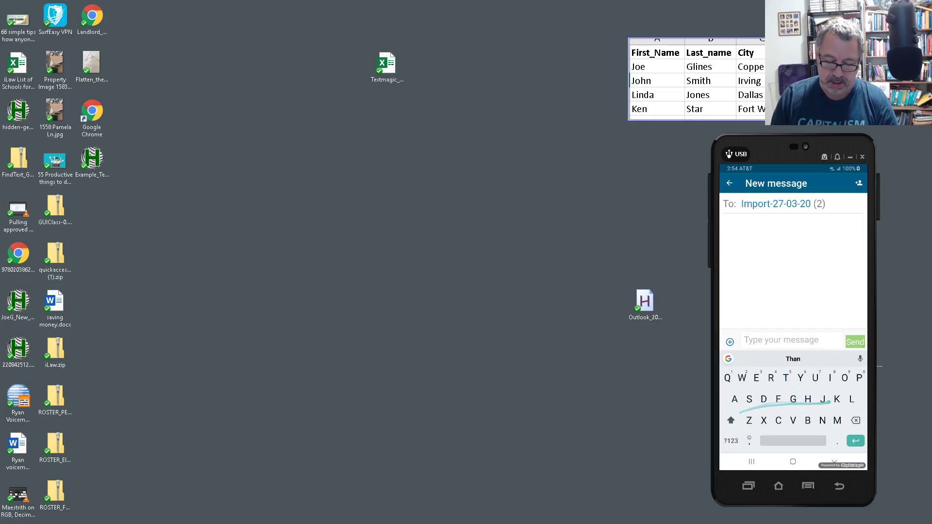
{"action": "type", "text": " you"}
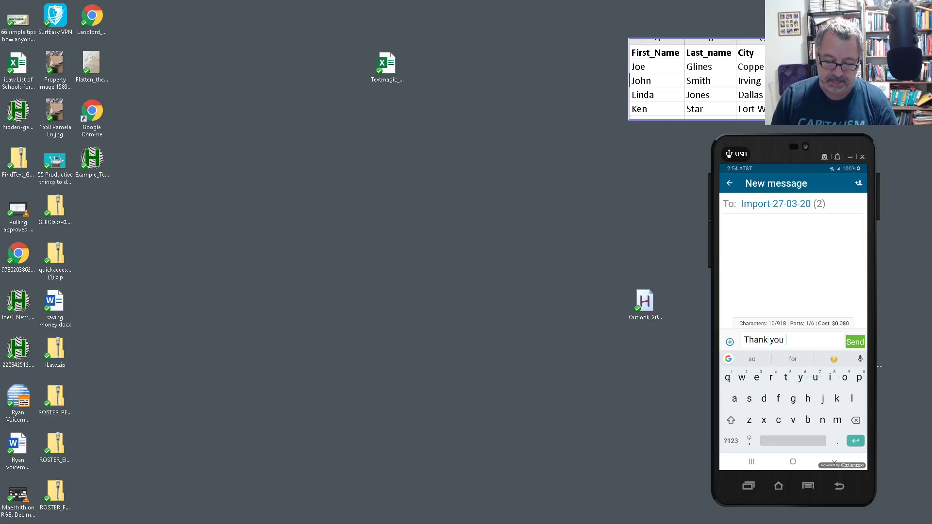
{"action": "left_click", "coordinate": [729, 342]}
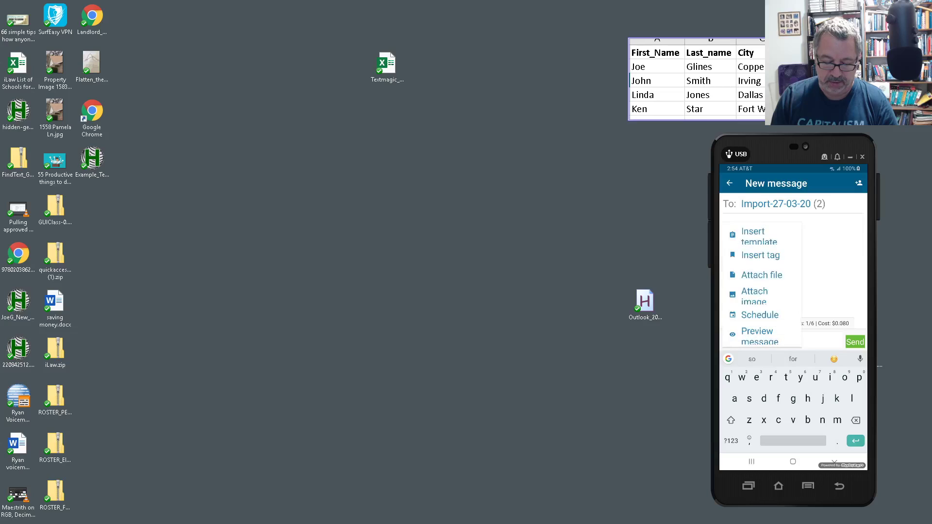
{"action": "left_click", "coordinate": [760, 255]}
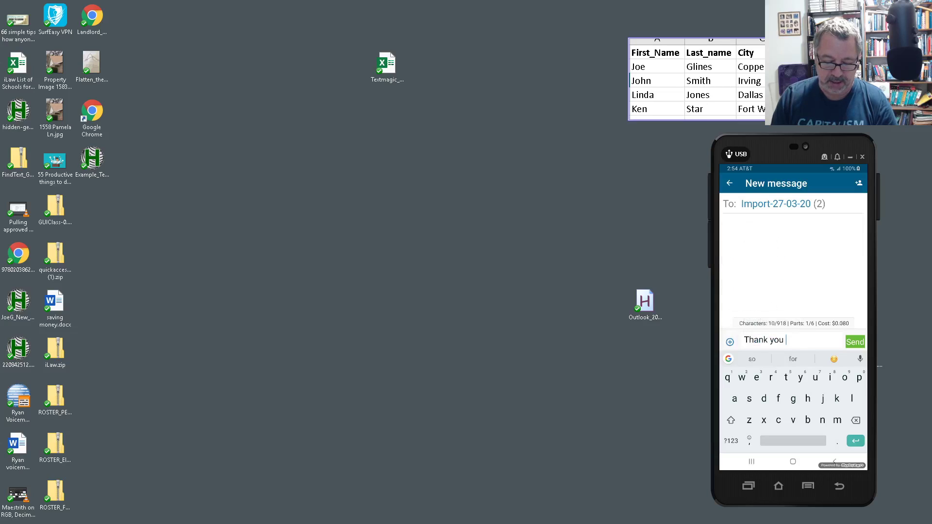
{"action": "left_click", "coordinate": [758, 251]}
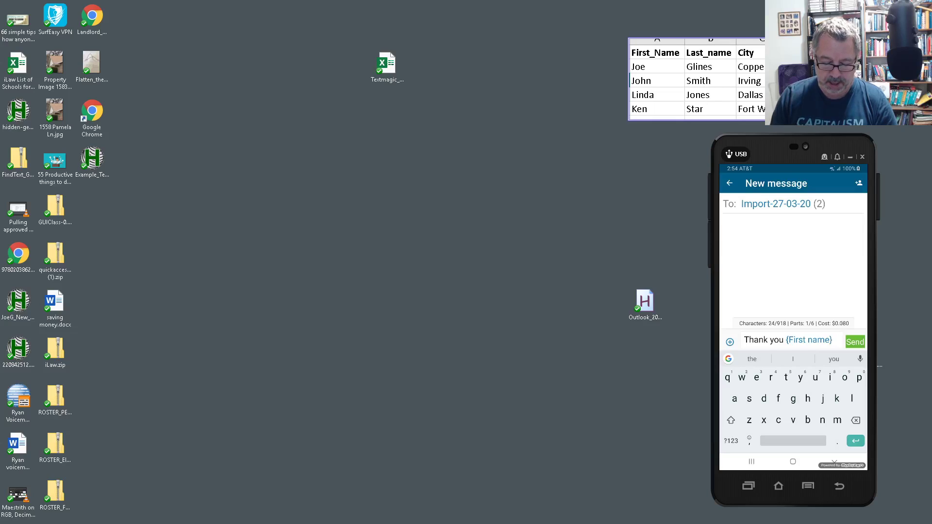
{"action": "key", "text": "Escape"}
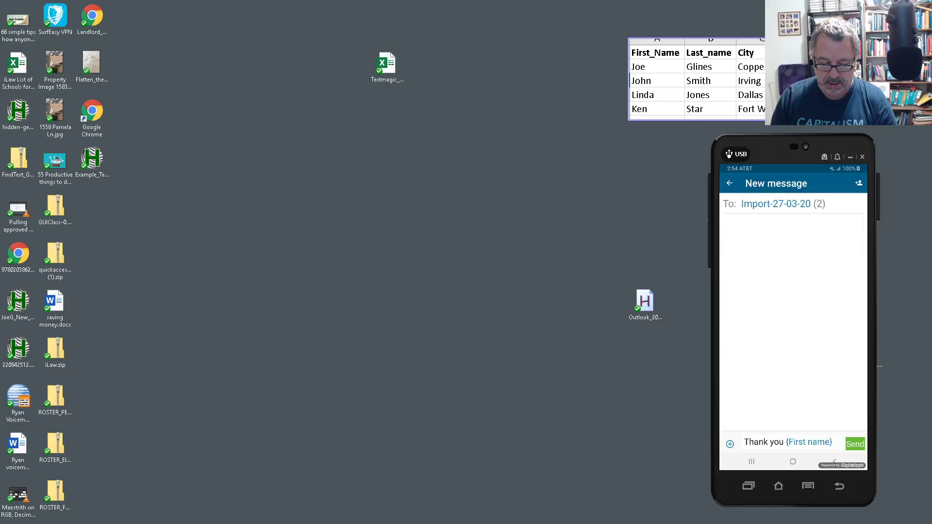
{"action": "left_click", "coordinate": [729, 444]}
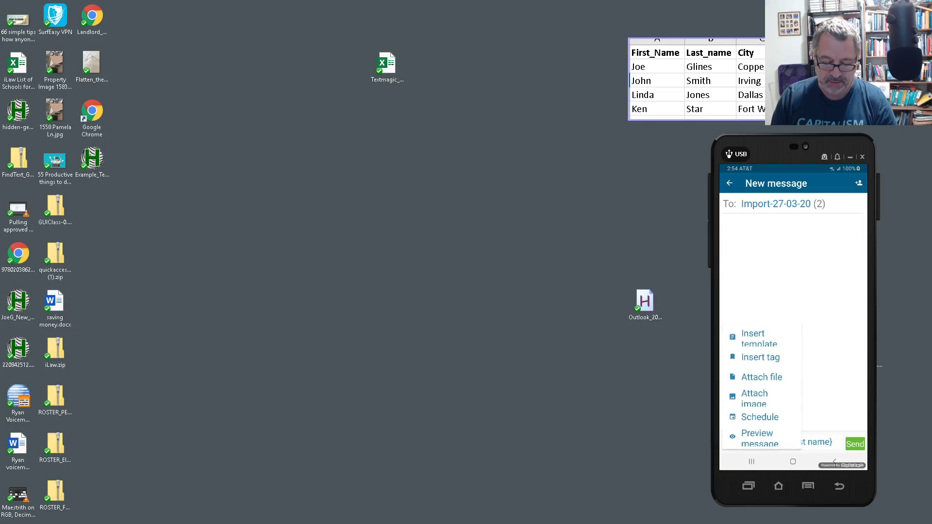
{"action": "left_click", "coordinate": [756, 437]}
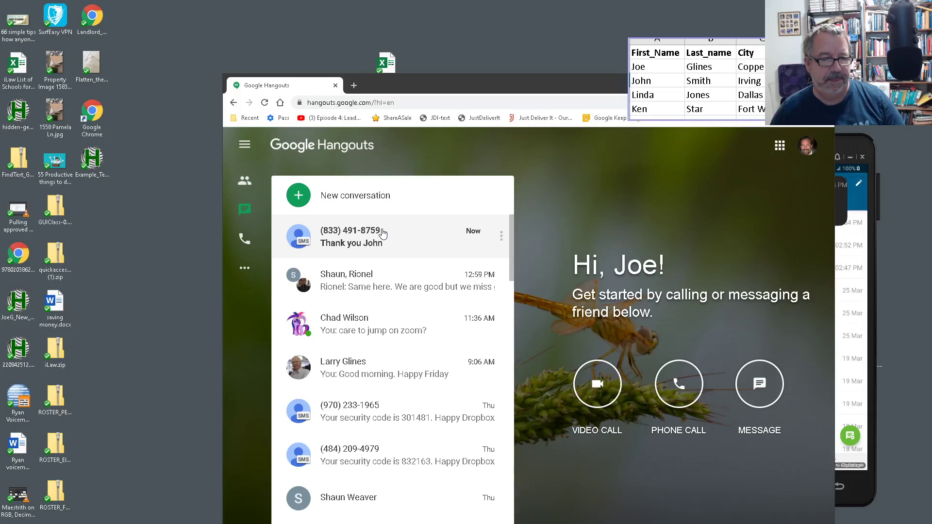
Read the new personalized SMS in Hangouts, move the window aside and close it.
{"action": "left_click", "coordinate": [401, 241]}
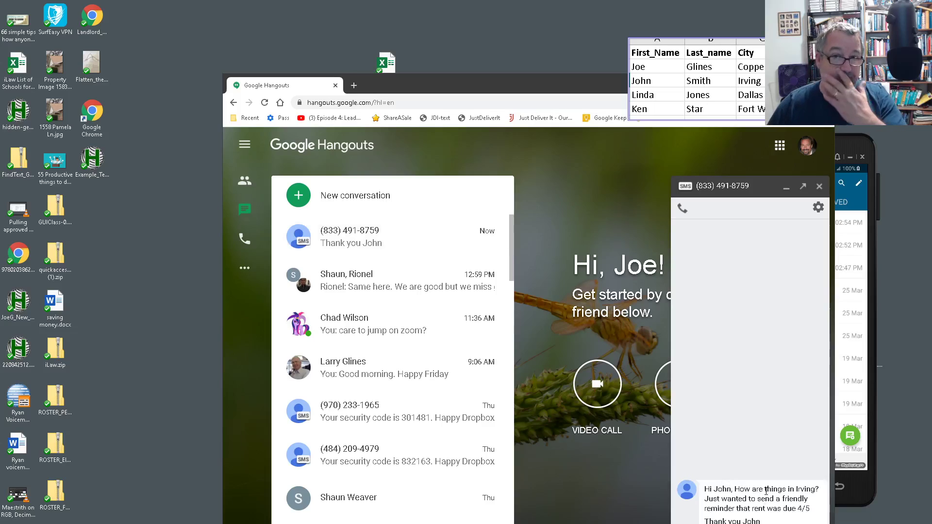
{"action": "left_click_drag", "start_coordinate": [494, 79], "coordinate": [262, 42]}
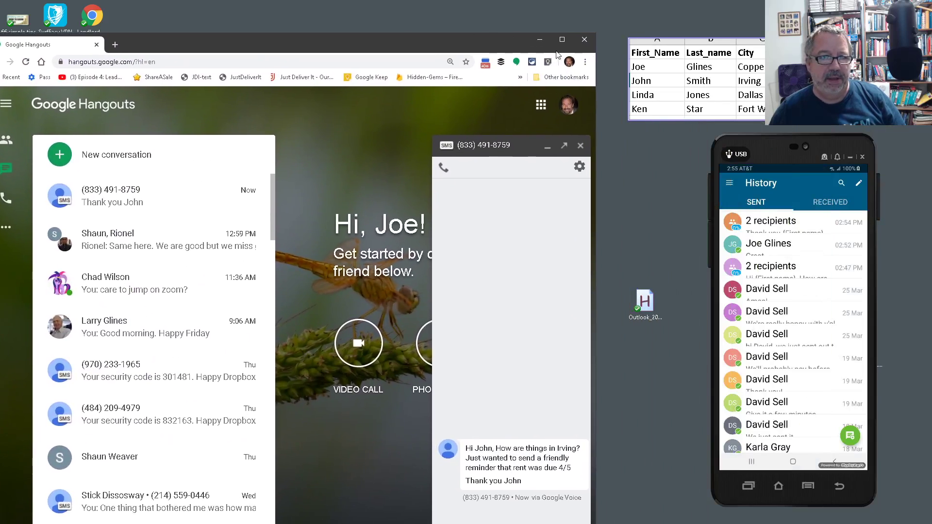
{"action": "left_click", "coordinate": [584, 42]}
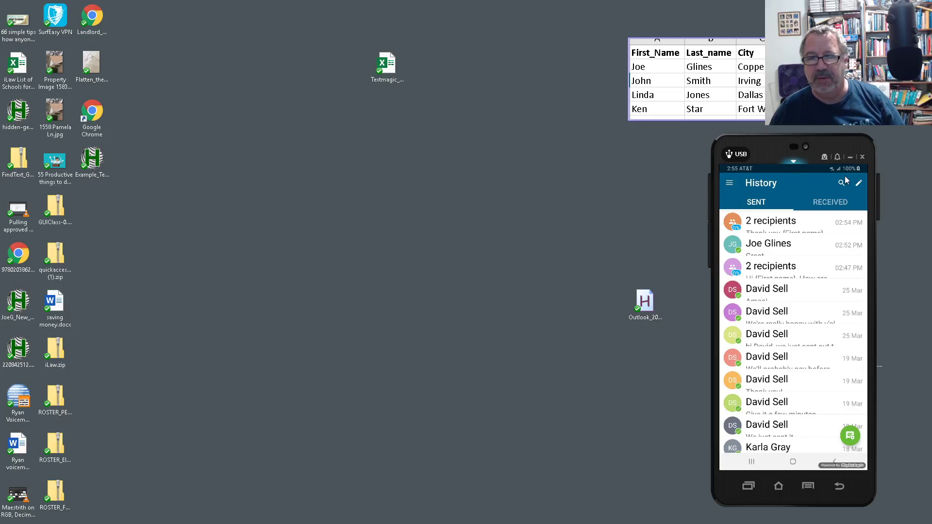
Quit Mobizen phone mirroring and drag the TextMagic web compose page onto this screen.
{"action": "left_click", "coordinate": [862, 157]}
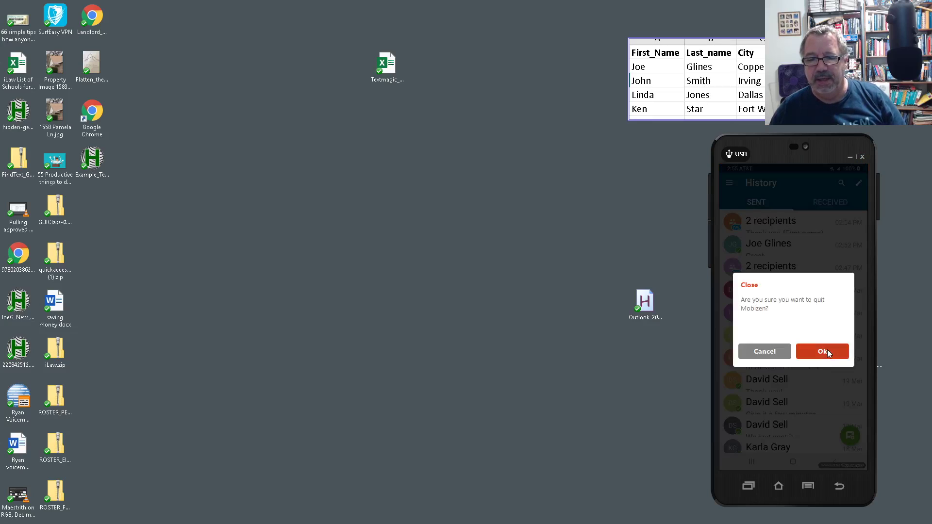
{"action": "left_click", "coordinate": [827, 349]}
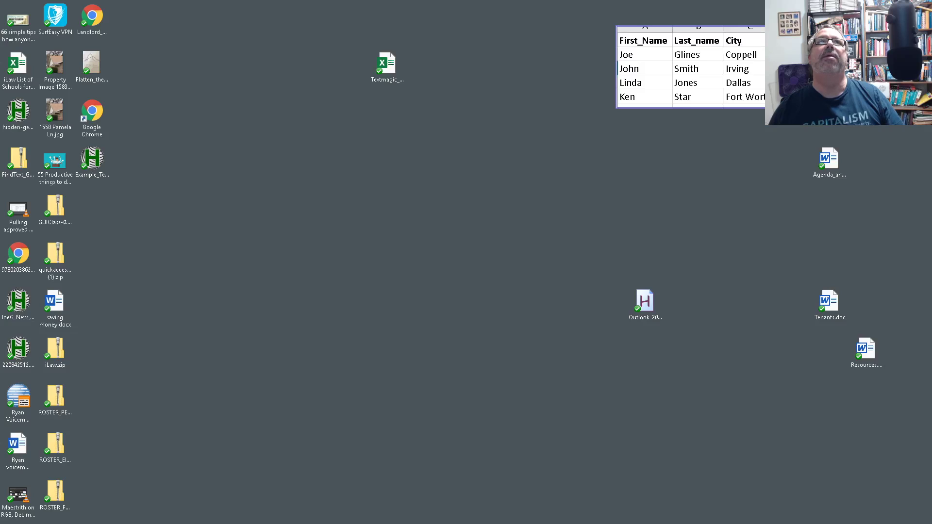
{"action": "left_click_drag", "start_coordinate": [510, 0], "coordinate": [334, 126]}
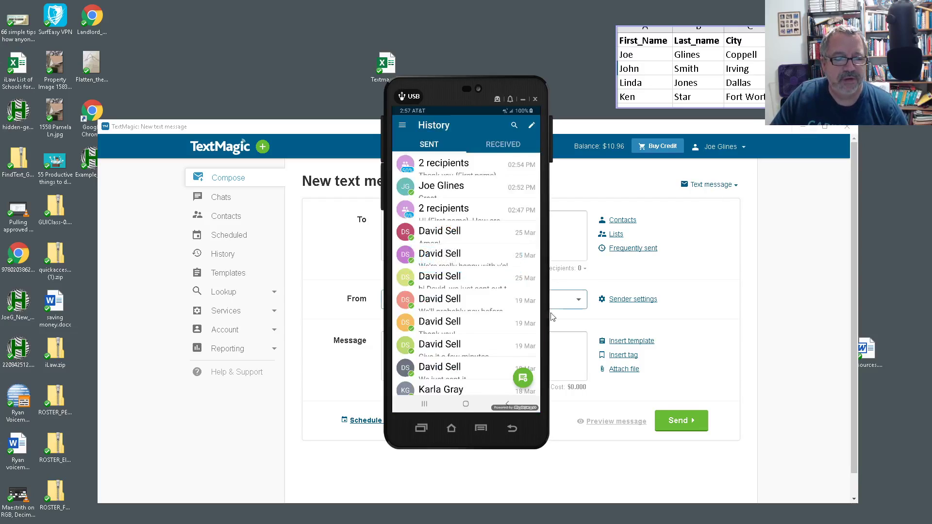
Clear the phone's recent apps twice, opening Messages in between, then launch TextMagic from the app list.
{"action": "left_click", "coordinate": [421, 429]}
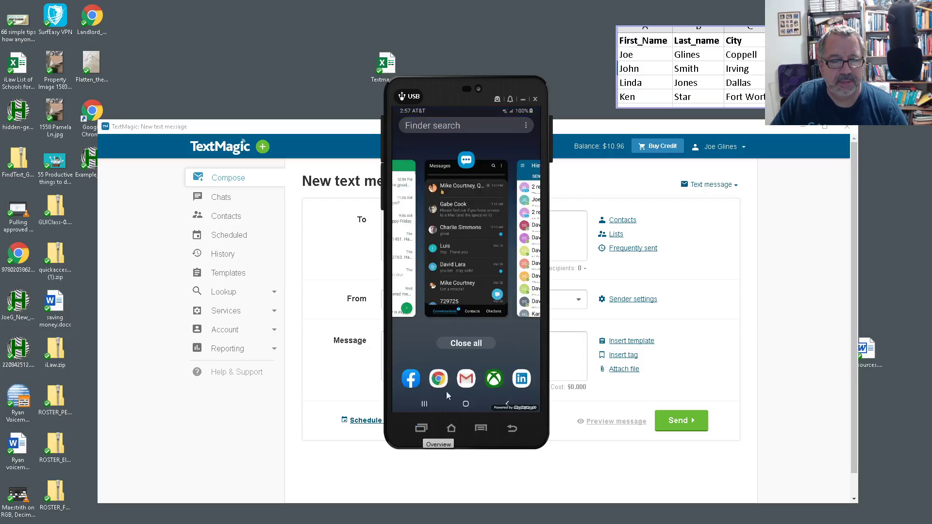
{"action": "left_click", "coordinate": [475, 342]}
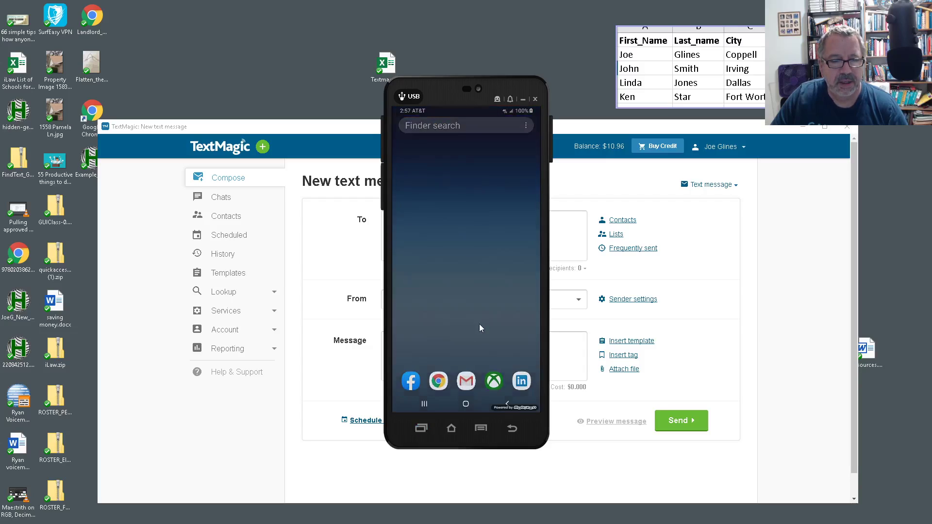
{"action": "left_click", "coordinate": [466, 379]}
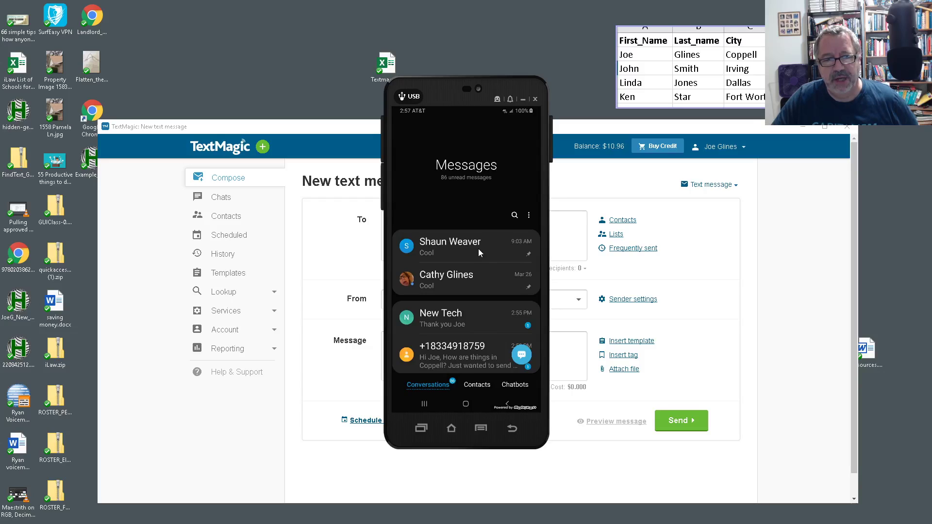
{"action": "left_click", "coordinate": [421, 429]}
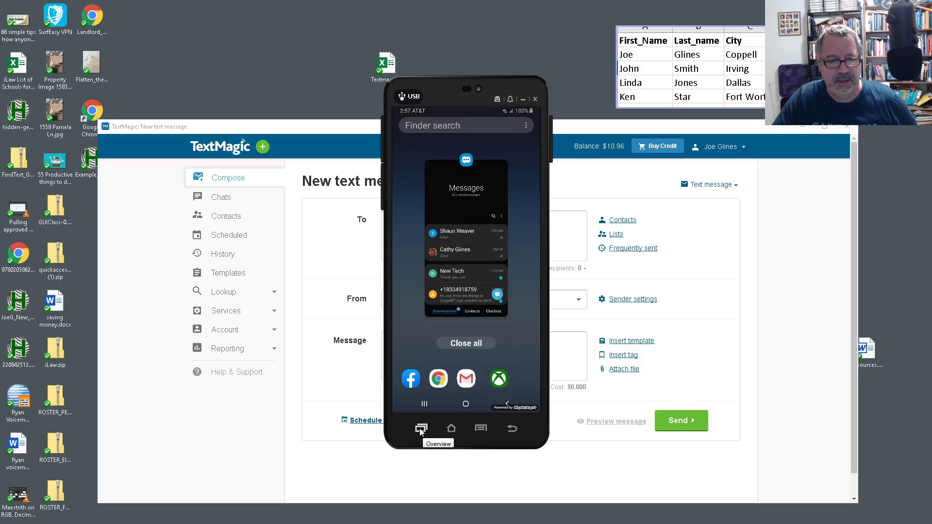
{"action": "left_click", "coordinate": [459, 343]}
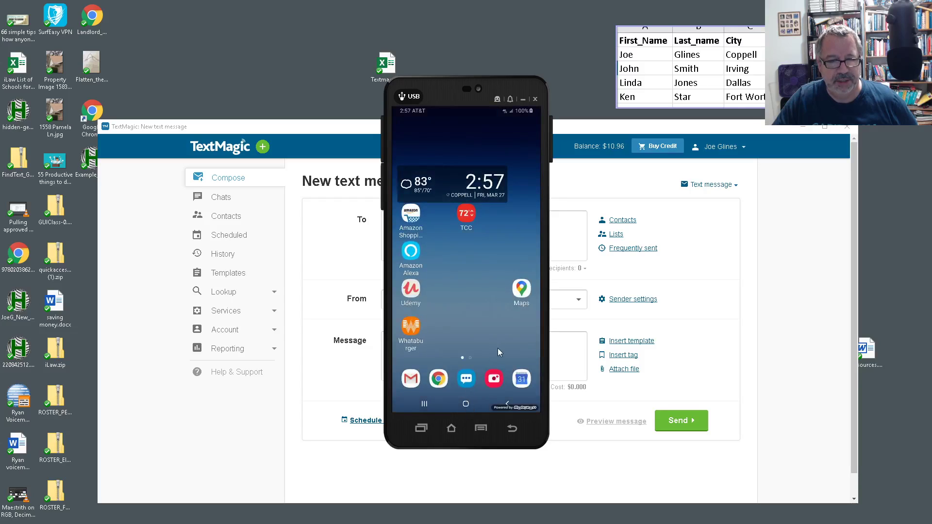
{"action": "left_click_drag", "start_coordinate": [489, 328], "coordinate": [490, 162]}
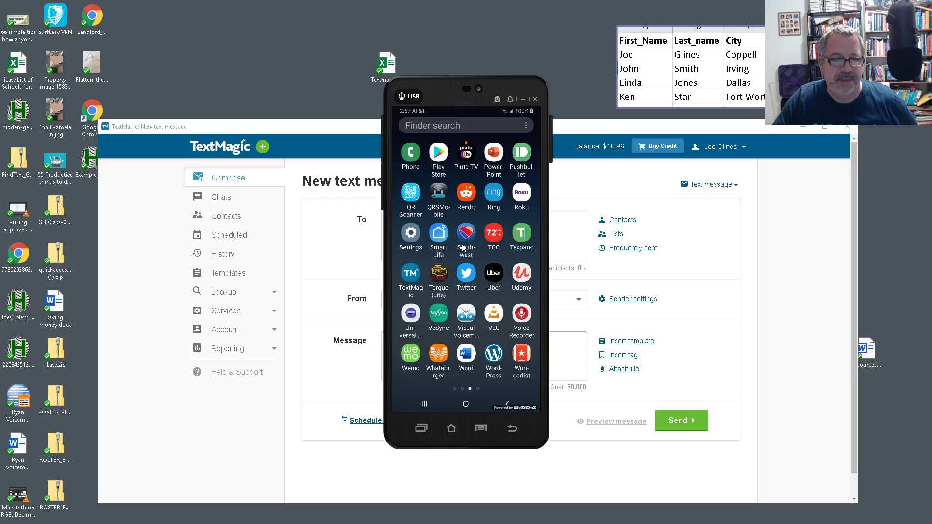
{"action": "left_click", "coordinate": [410, 285]}
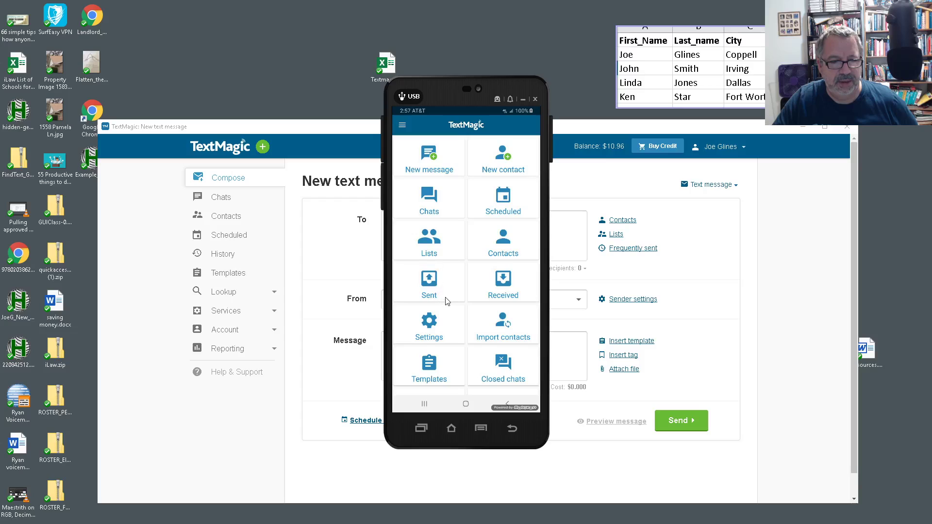
Open Chats and the first contact's conversation showing the reminder, 'Great' reply and thank-you message.
{"action": "left_click", "coordinate": [441, 209]}
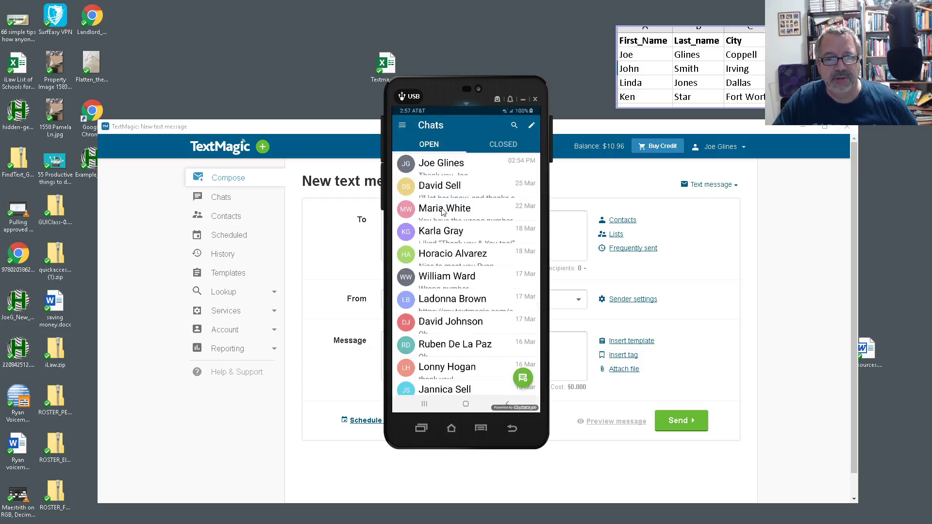
{"action": "left_click", "coordinate": [440, 170]}
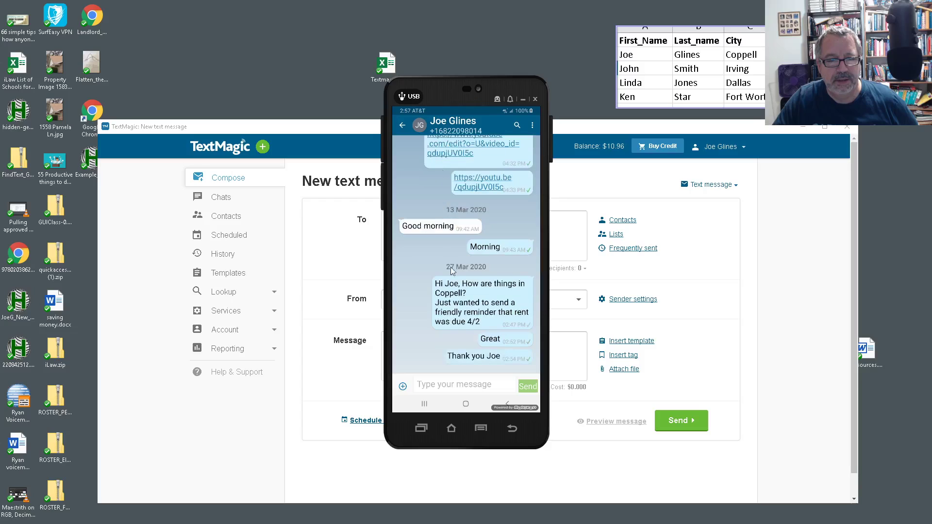